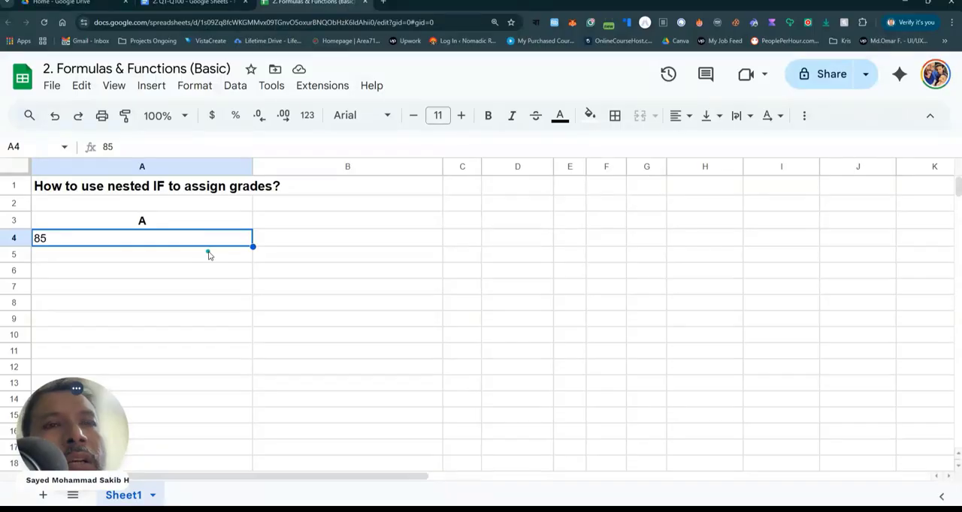
- Start a formula in B4 with an IF that tests A4>90 and returns "A+", leaving the false argument open
left_click(296, 239)
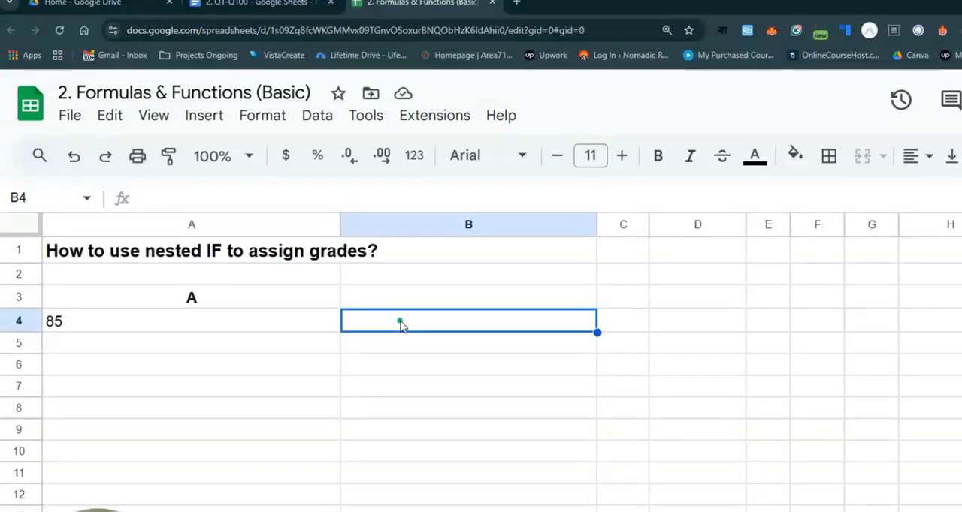
type("=if")
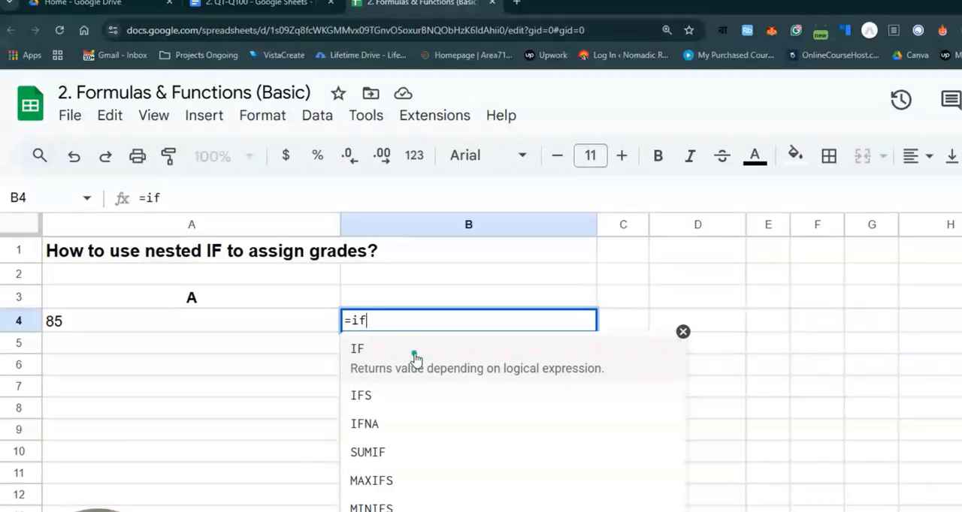
left_click(414, 355)
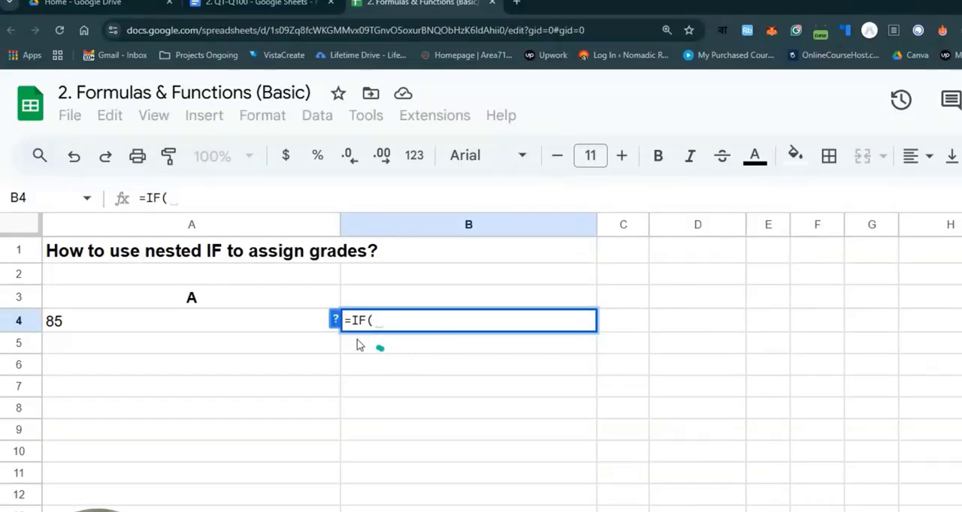
left_click(260, 322)
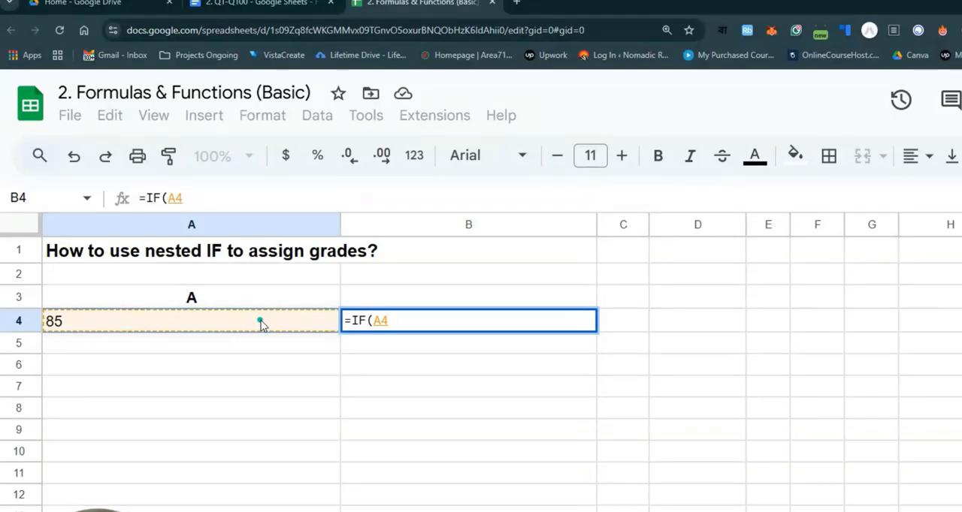
type(">90")
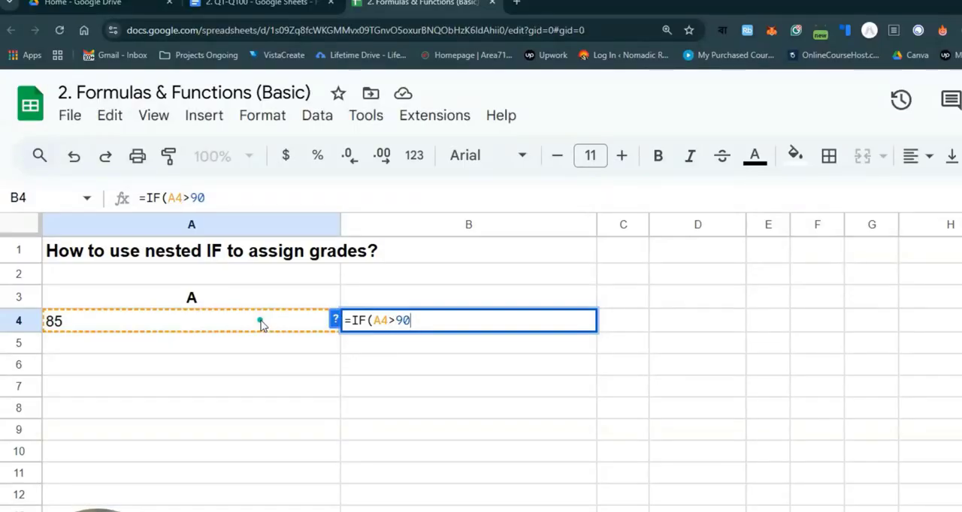
type(", \"\"")
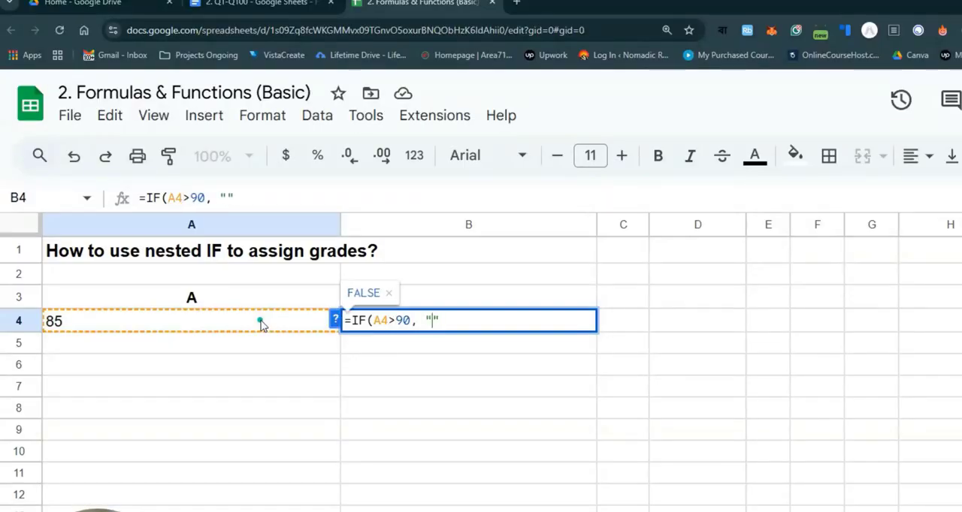
type("A")
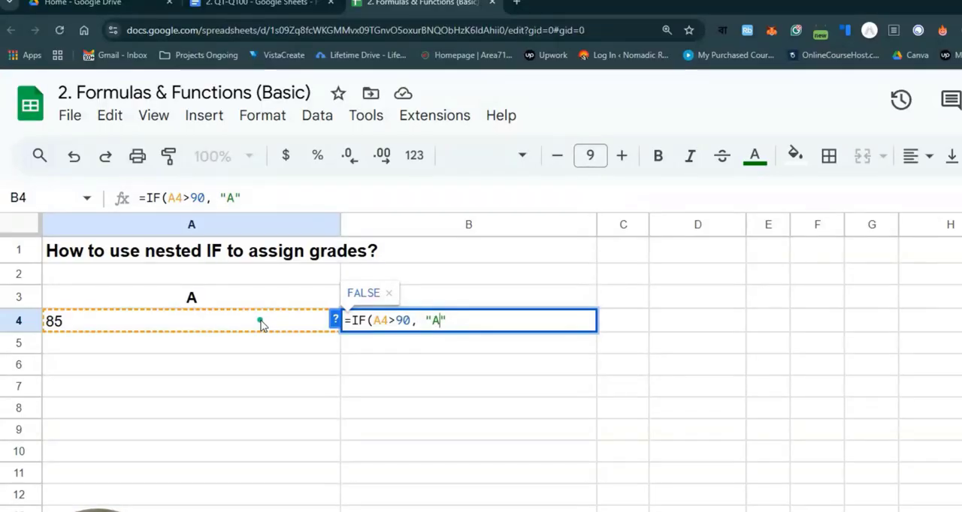
type("+")
key("Right")
type(", ")
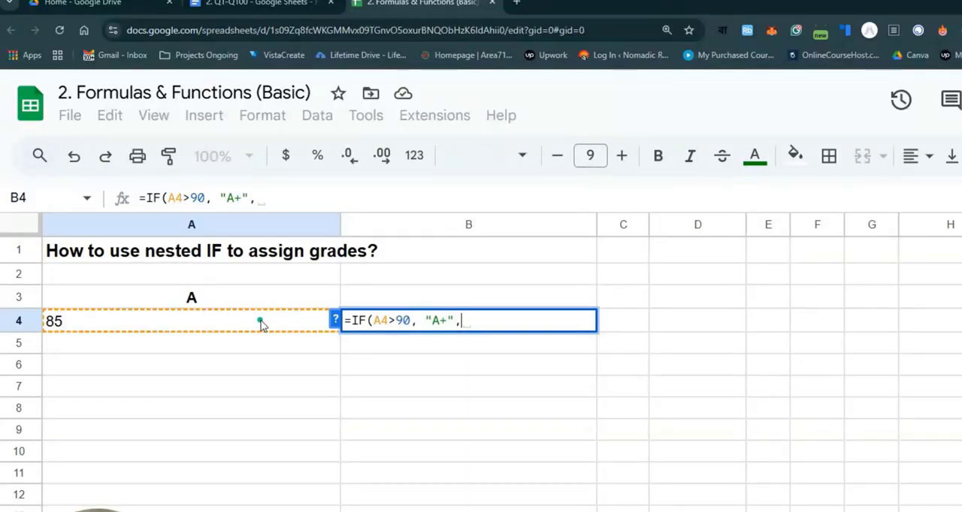
type("if")
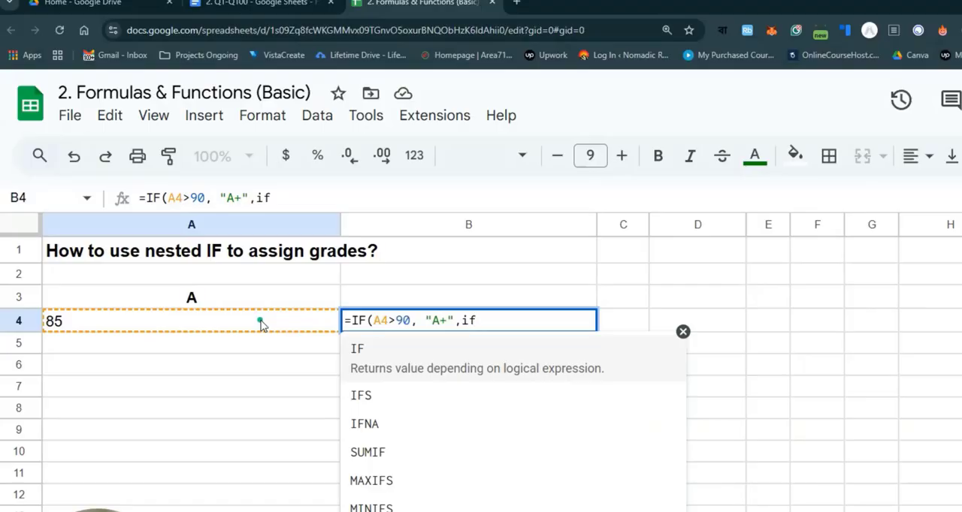
- Nest a second IF as the false argument, reusing the first condition and "A+" result, with its threshold set to 80
left_click(432, 350)
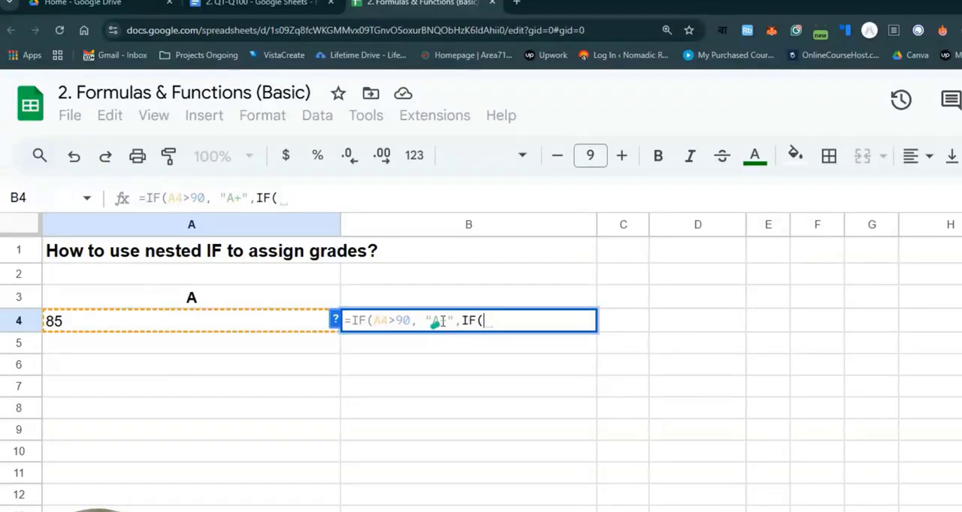
left_click_drag(454, 320, 376, 322)
key("ctrl+c")
left_click(556, 321)
key("ctrl+v")
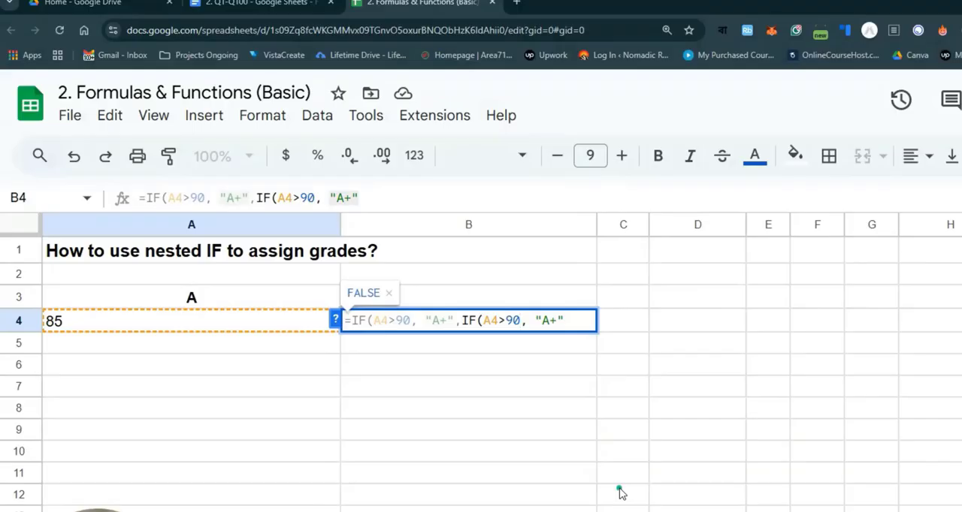
key("BackSpace")
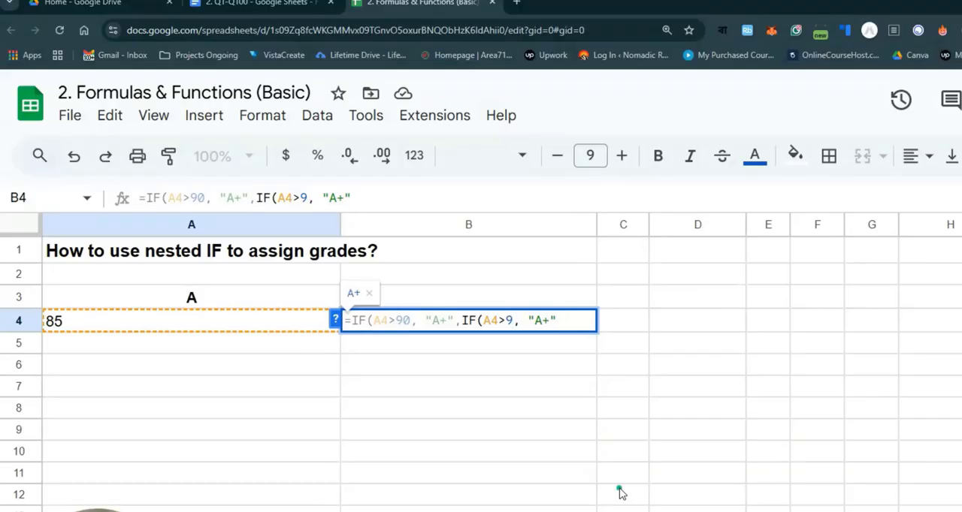
key("BackSpace")
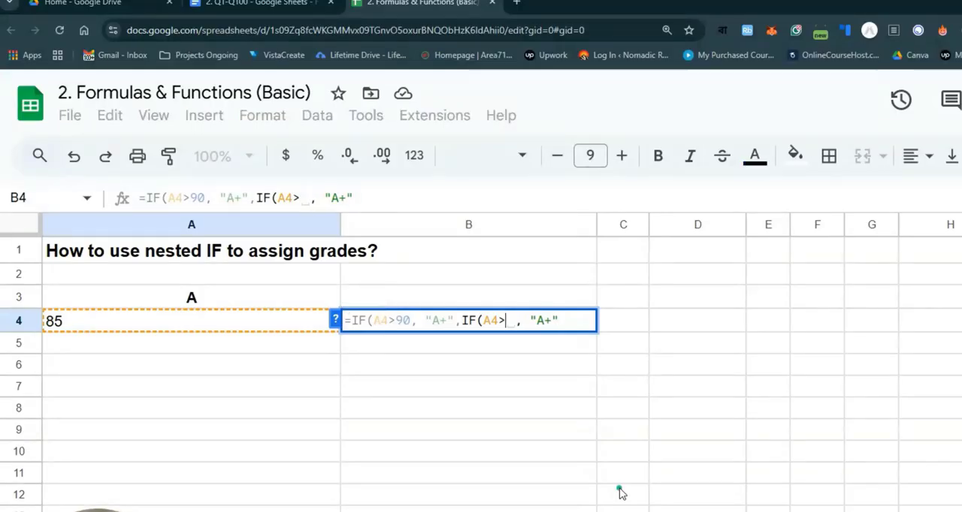
type("80")
- Change the first IF condition in the B4 formula to A4>=80
key("Right")
key("Right")
key("Right")
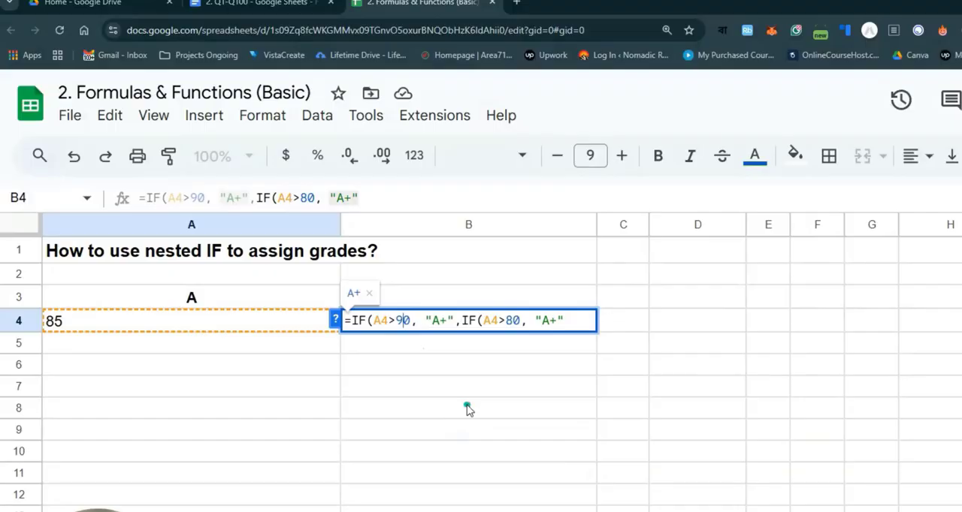
key("BackSpace")
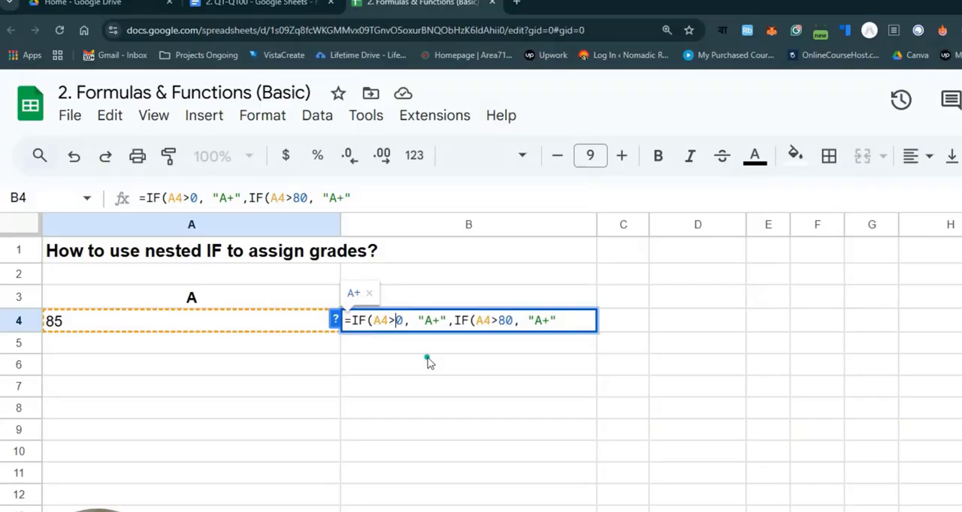
type("=8")
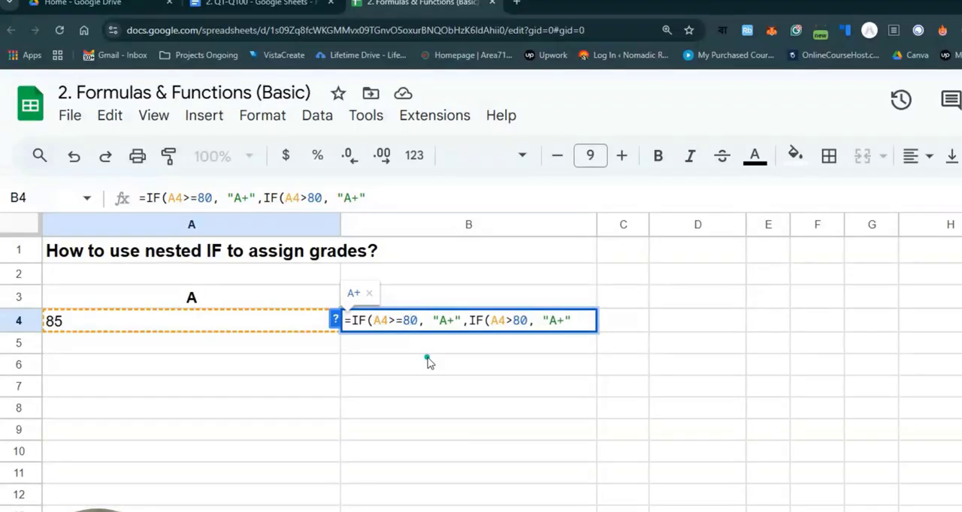
- Set the second IF to test A4>70 and return "A", followed by a comma for the next argument
key("Right")
key("Right")
key("Right")
key("Right")
key("Right")
key("Right")
key("Right")
key("Right")
key("Right")
key("Right")
key("Right")
key("Right")
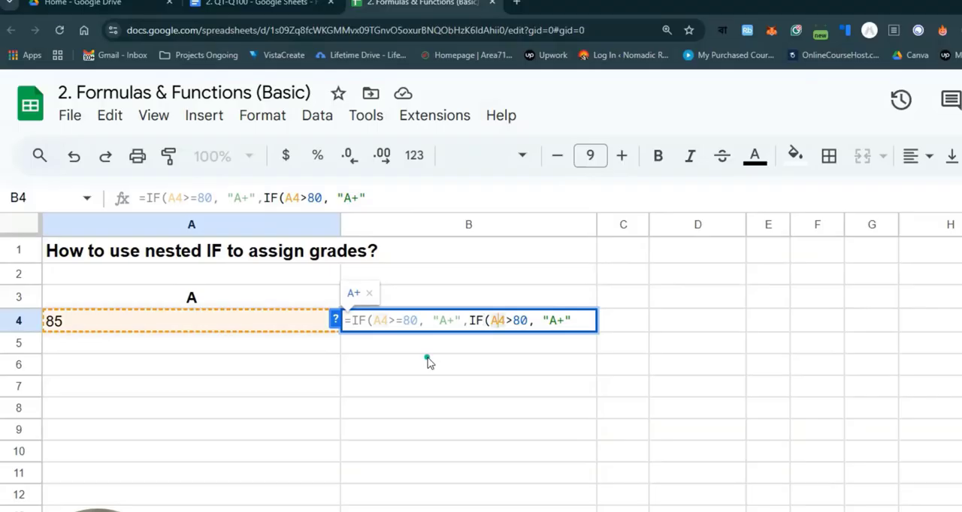
key("Right")
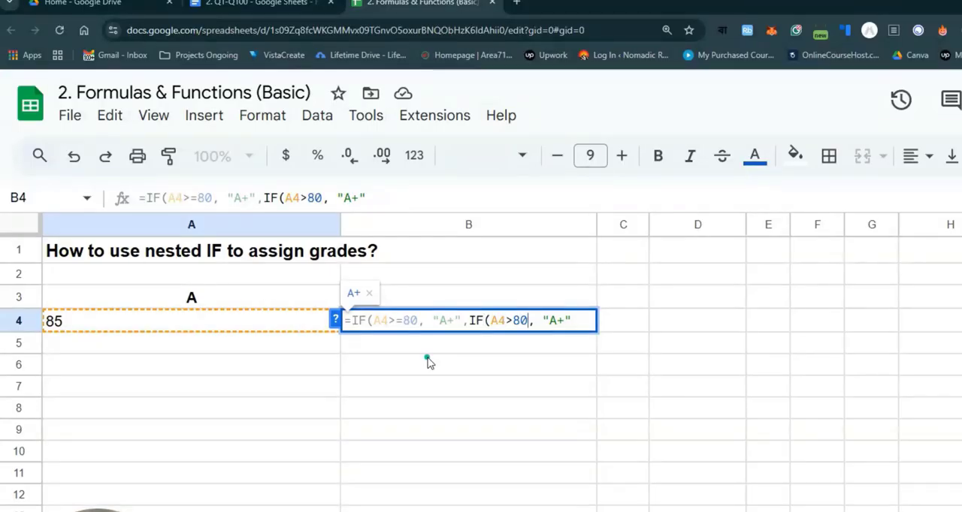
key("BackSpace")
key("BackSpace")
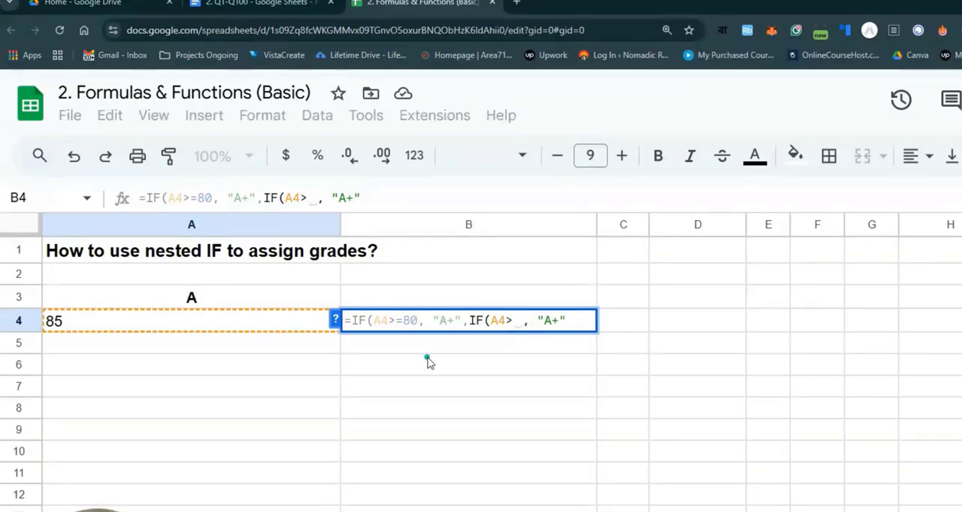
type("70")
key("Right")
key("Right")
key("Right")
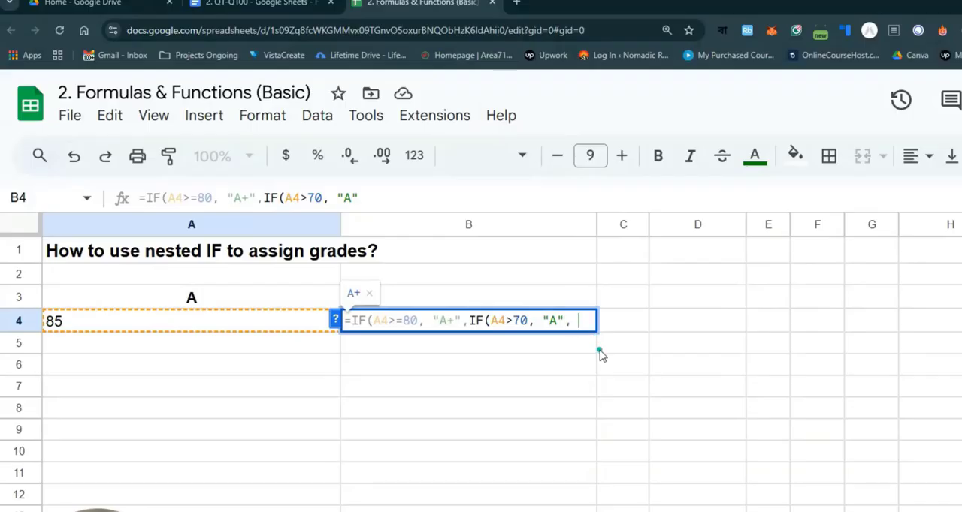
- Nest a third IF in the B4 formula that tests A4>60 and returns "B", copying the second IF's arguments
type("IF(")
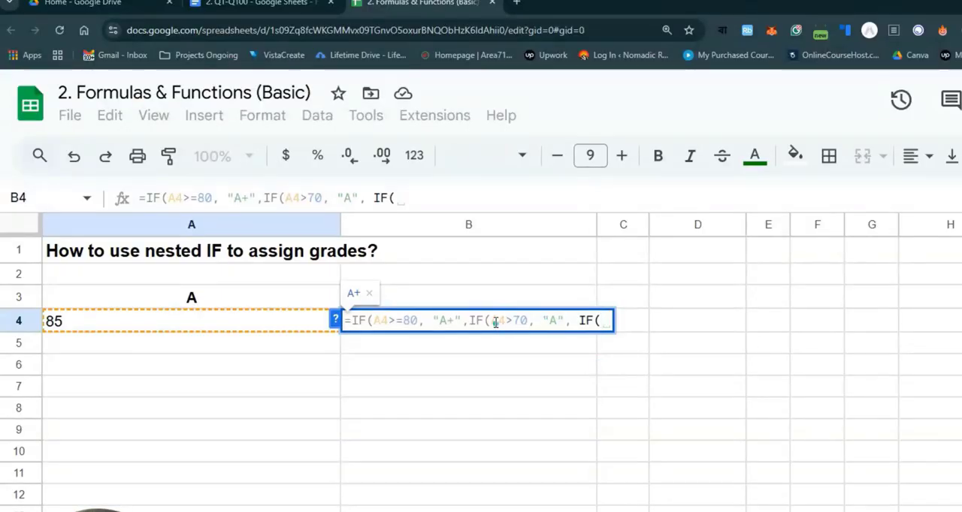
left_click_drag(493, 322, 588, 337)
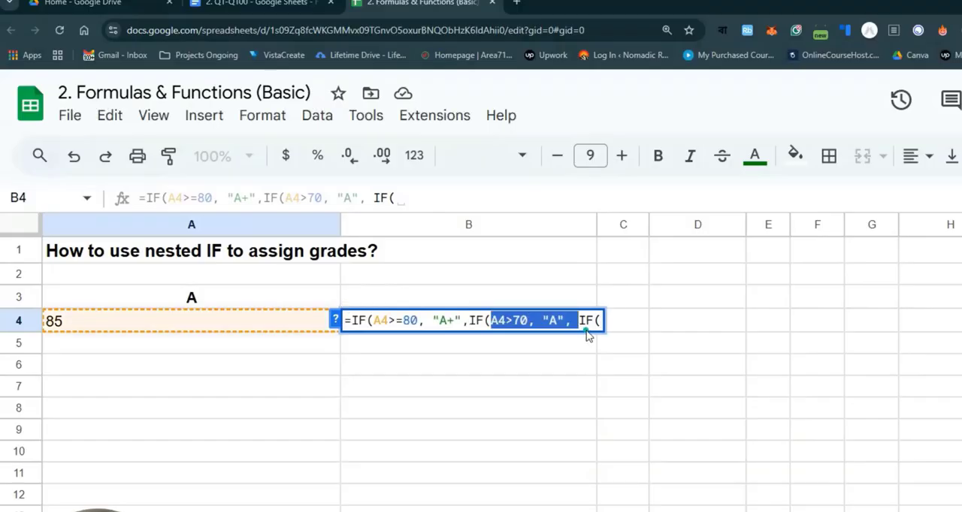
left_click(600, 322)
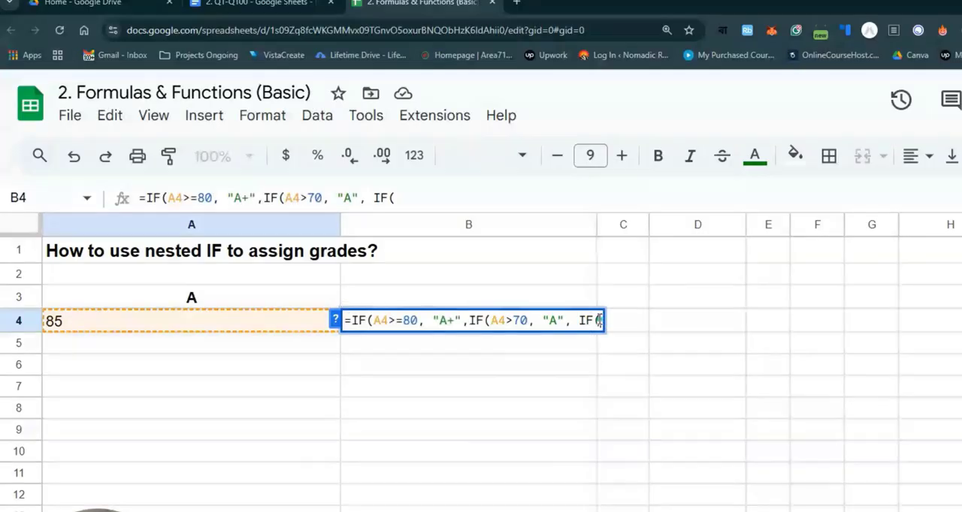
key("ctrl+v")
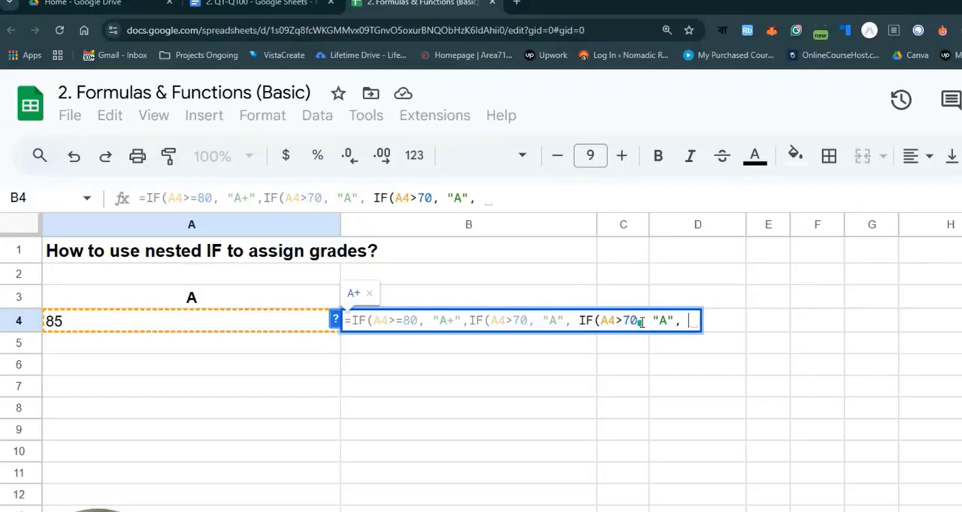
left_click(631, 321)
key("BackSpace")
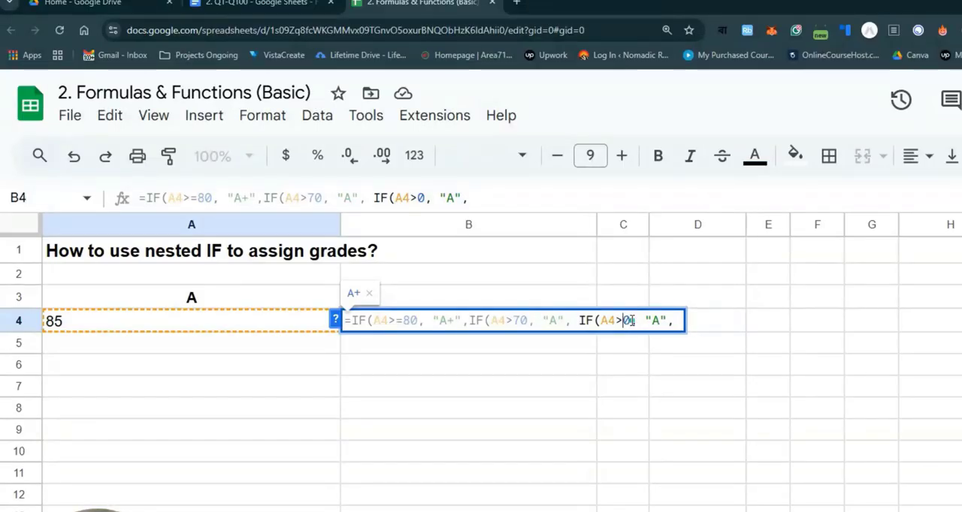
type("6")
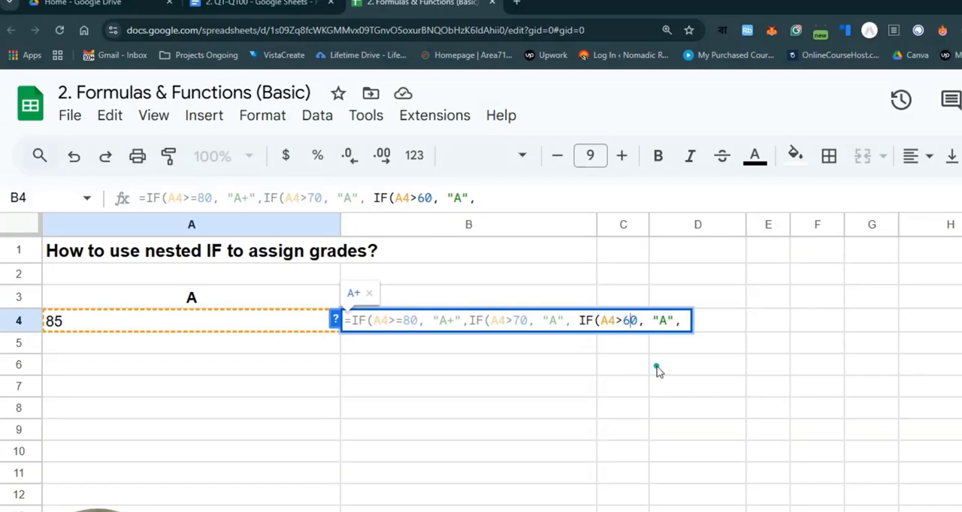
double_click(668, 322)
type("B")
- Nest a fourth IF in the formula by copying the third one, testing A4>50 and returning "C"
left_click_drag(680, 321, 565, 322)
key("ctrl+c")
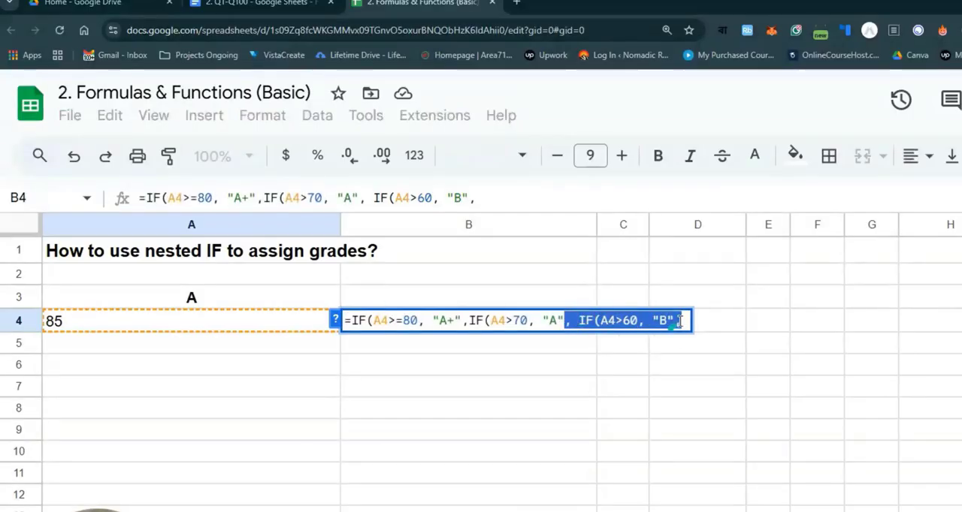
left_click(679, 322)
key("ctrl+v")
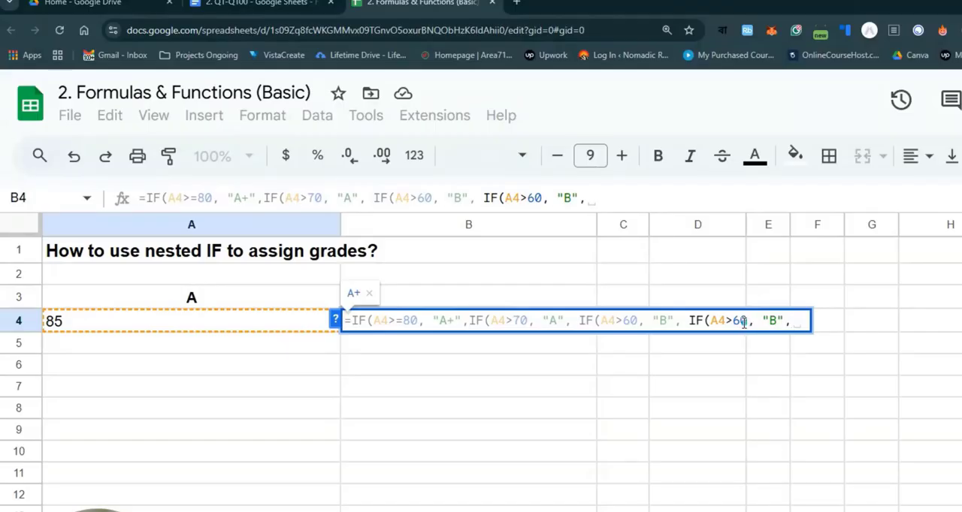
left_click(743, 321)
key("BackSpace")
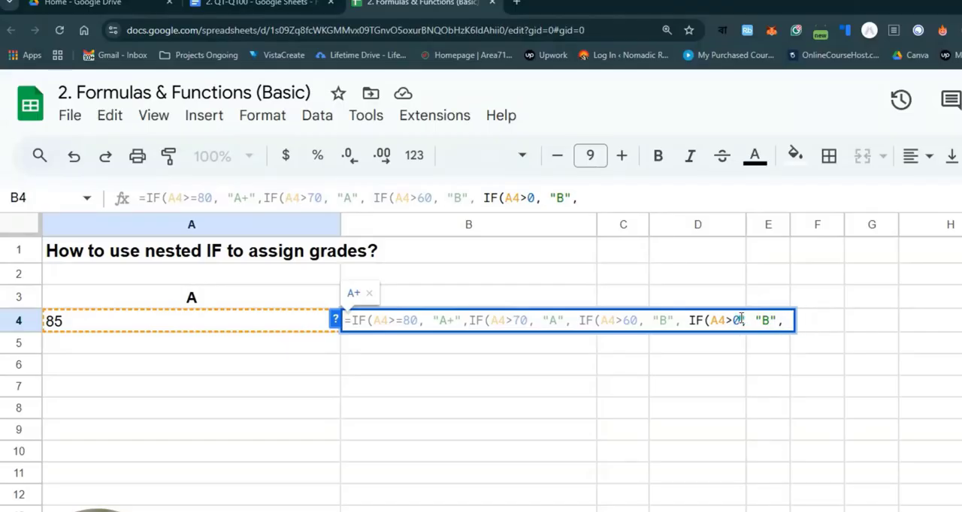
type("5")
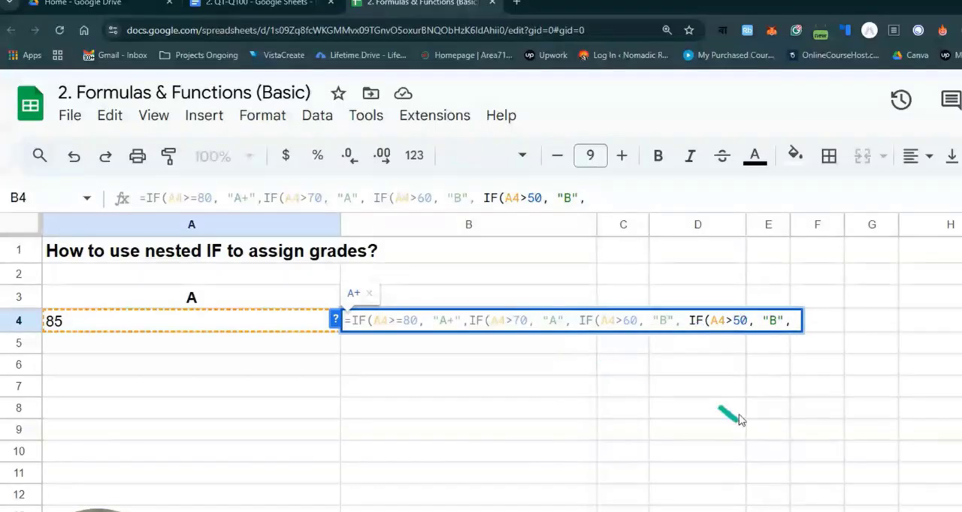
double_click(774, 322)
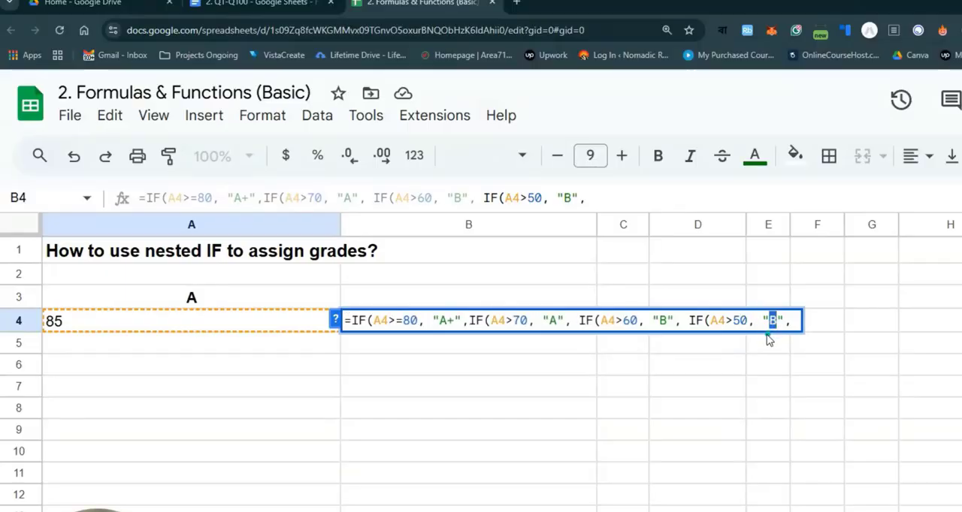
type("C")
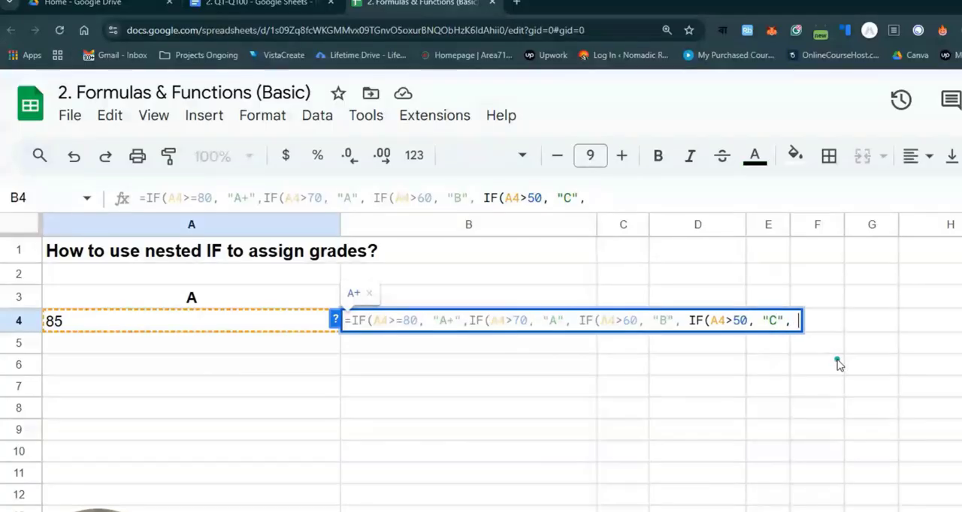
type("\", \"")
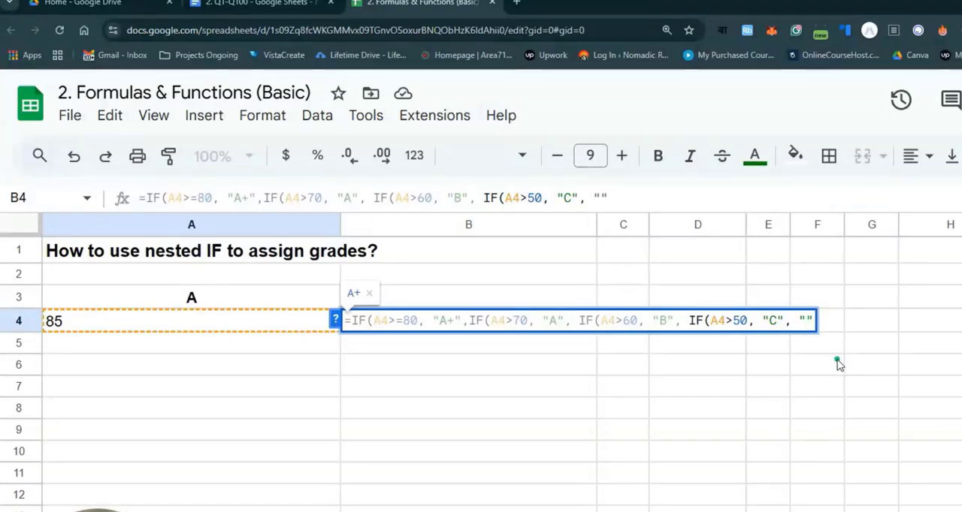
type("F")
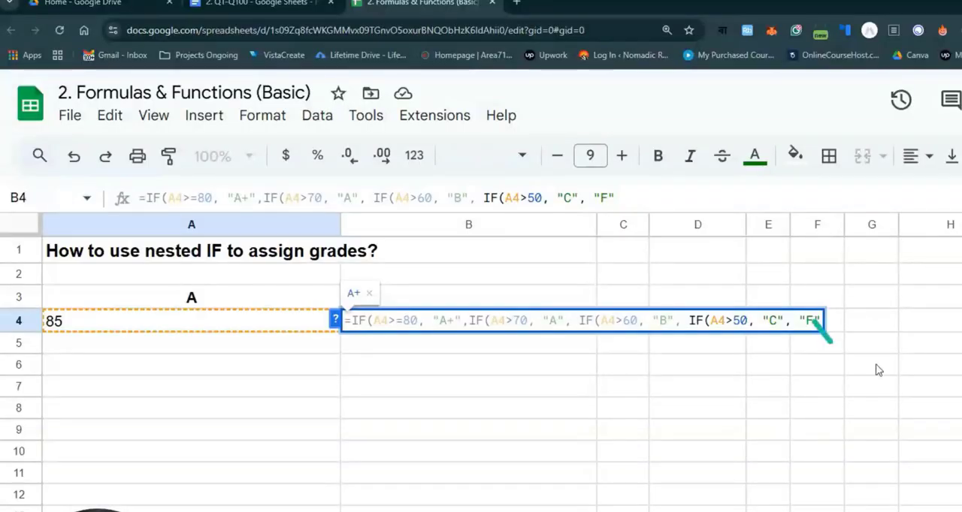
- Add "F" as the final false result of the innermost IF and place the cursor after it
left_click(813, 323)
key("Right")
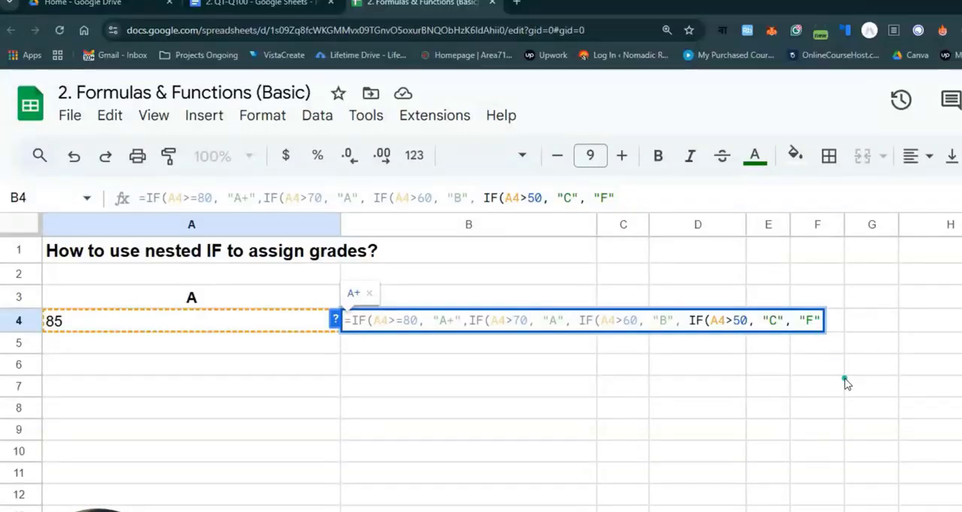
- Close all four IF functions in the B4 formula and change the 70, 60 and 50 tests to >=
type("))")
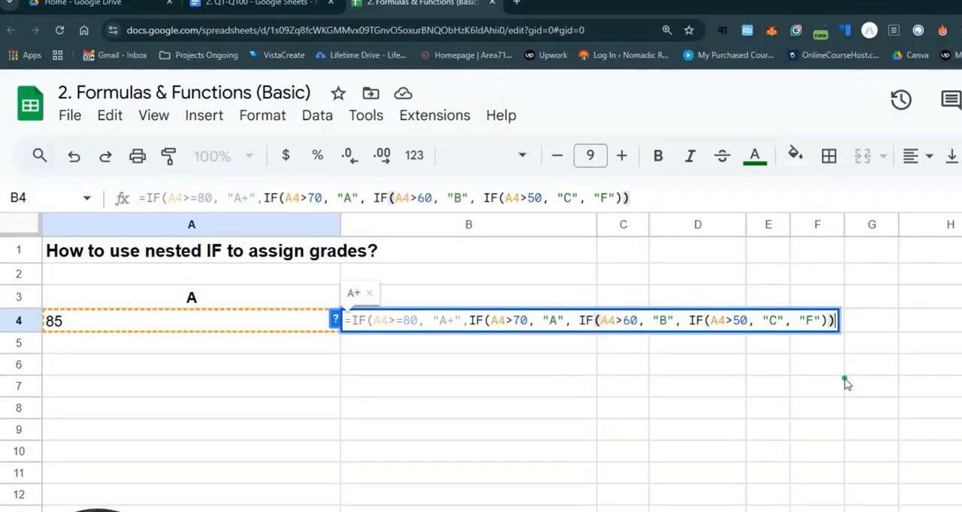
type("))")
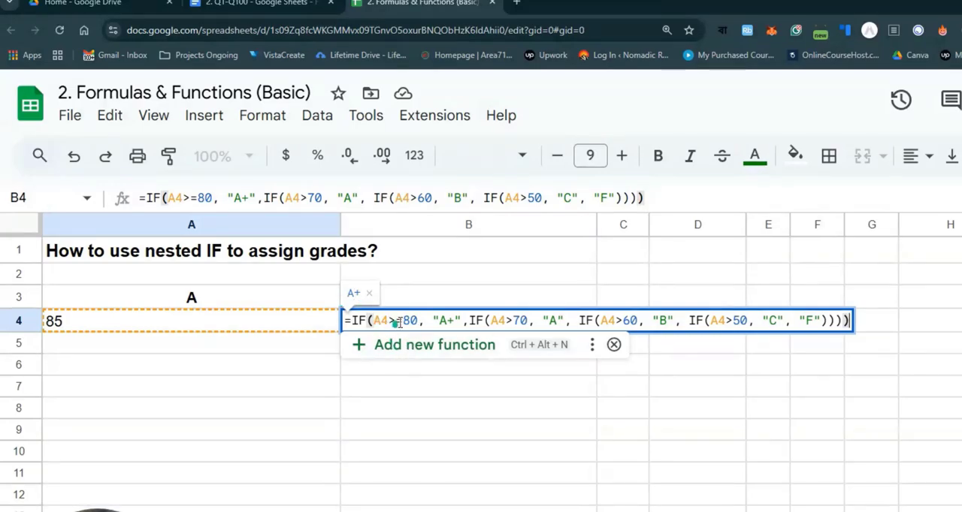
left_click(513, 321)
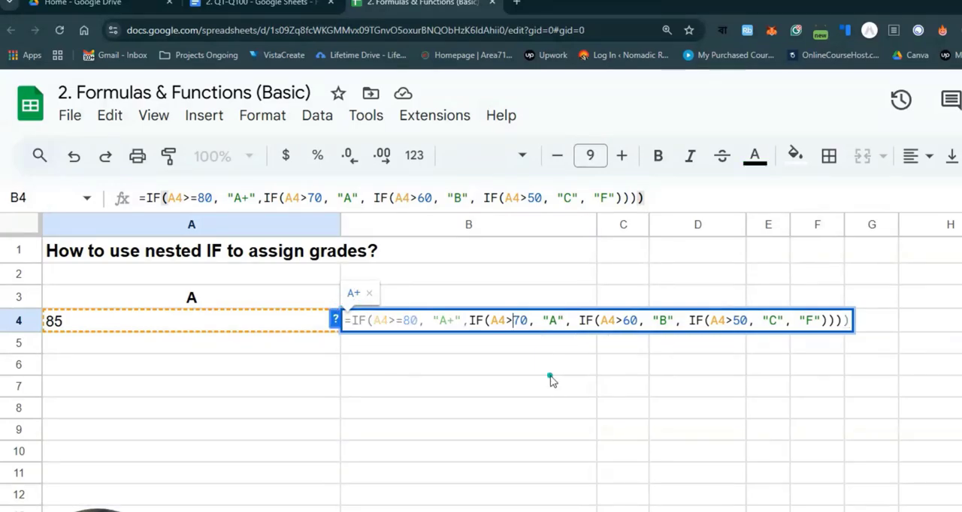
type("=")
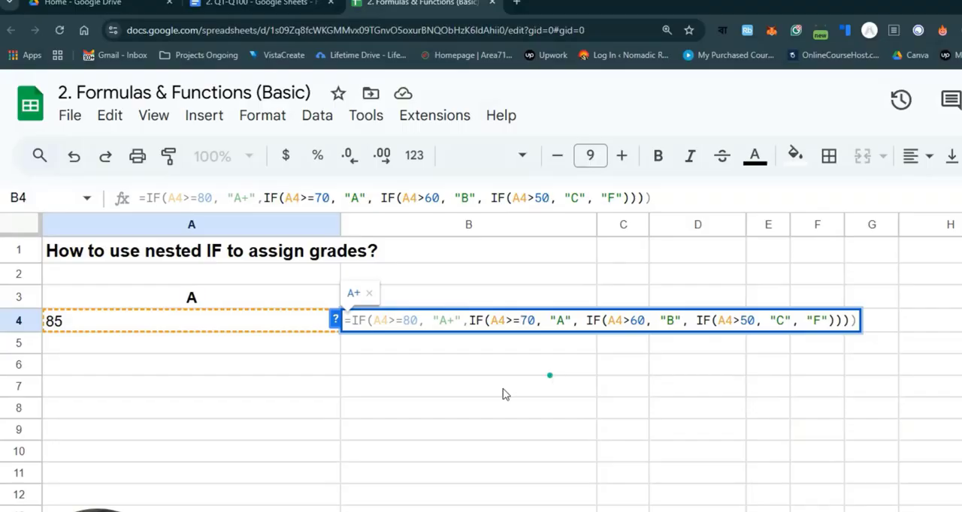
left_click(632, 321)
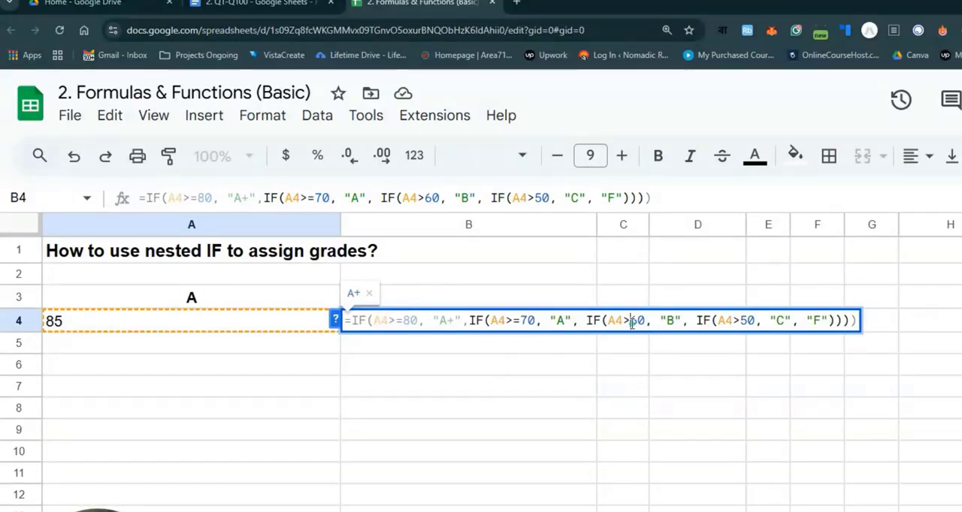
type("=")
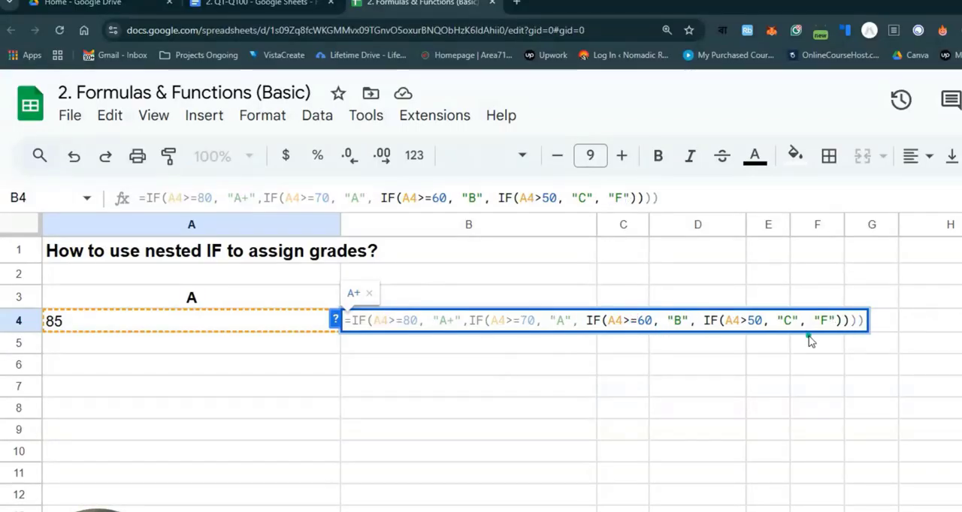
left_click(747, 320)
type("=")
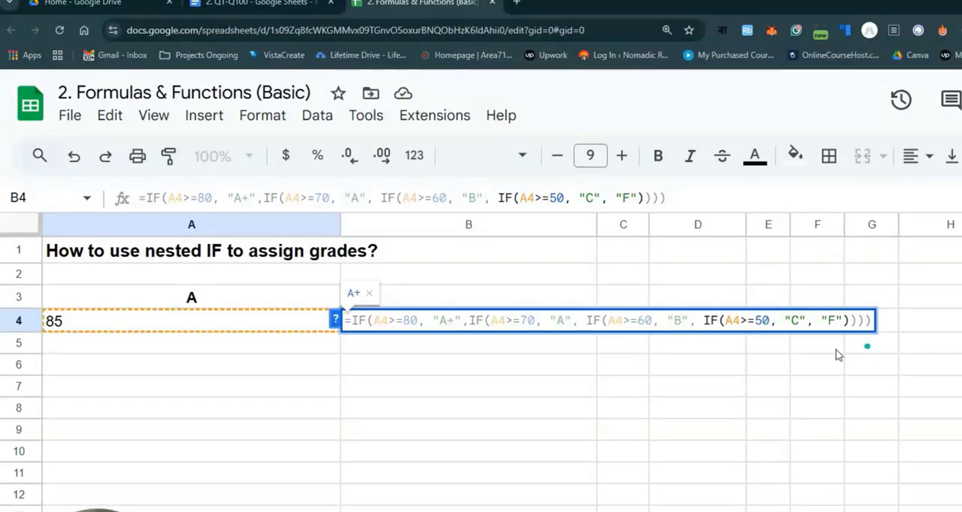
left_click(509, 364)
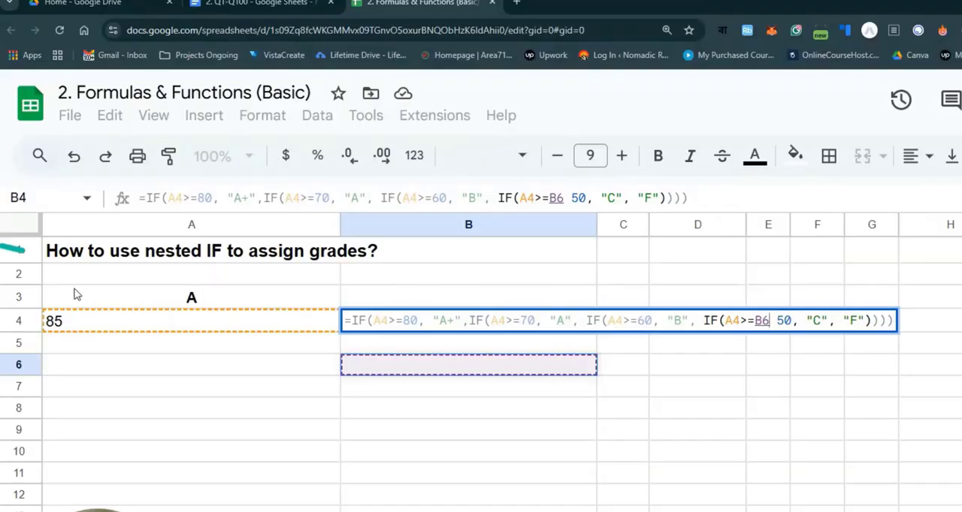
left_click(105, 322)
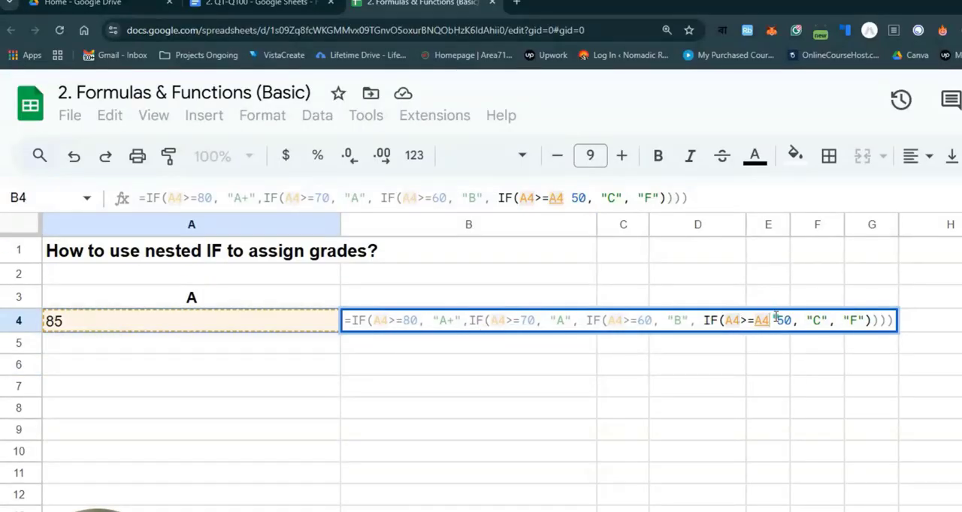
key("BackSpace")
key("BackSpace")
key("BackSpace")
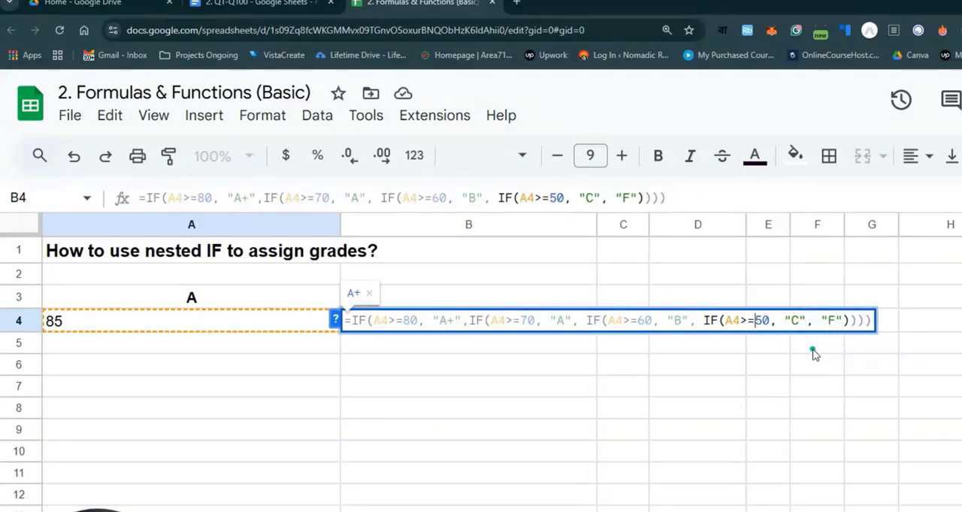
- Commit the formula in B4 and enter the scores 88, 55, 45, 66, 23, 77 and 98 in cells A5 to A11
key("Return")
left_click(93, 330)
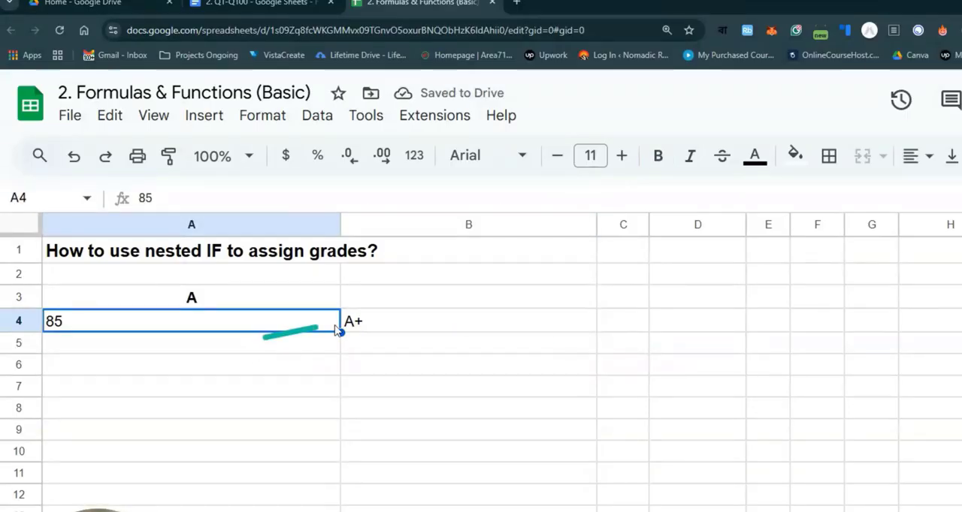
left_click(213, 348)
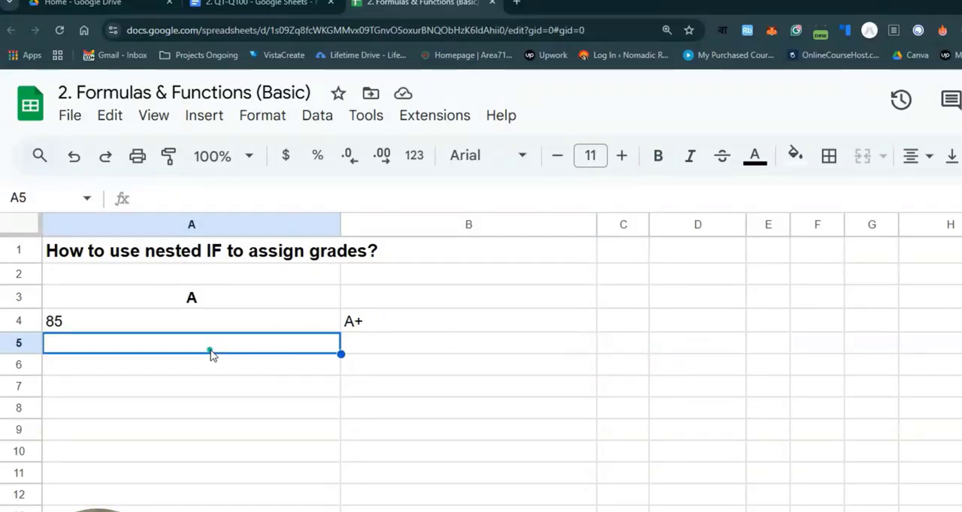
type("88")
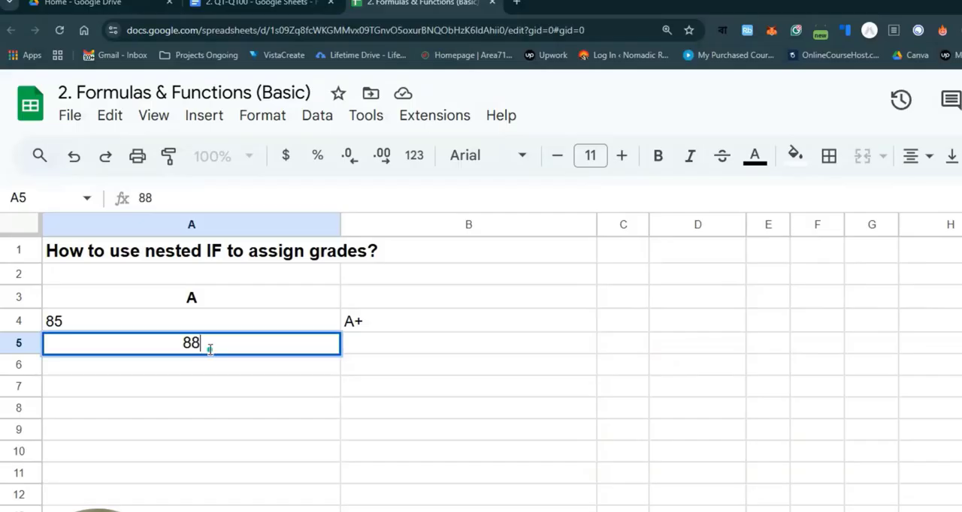
key("Return")
type("55")
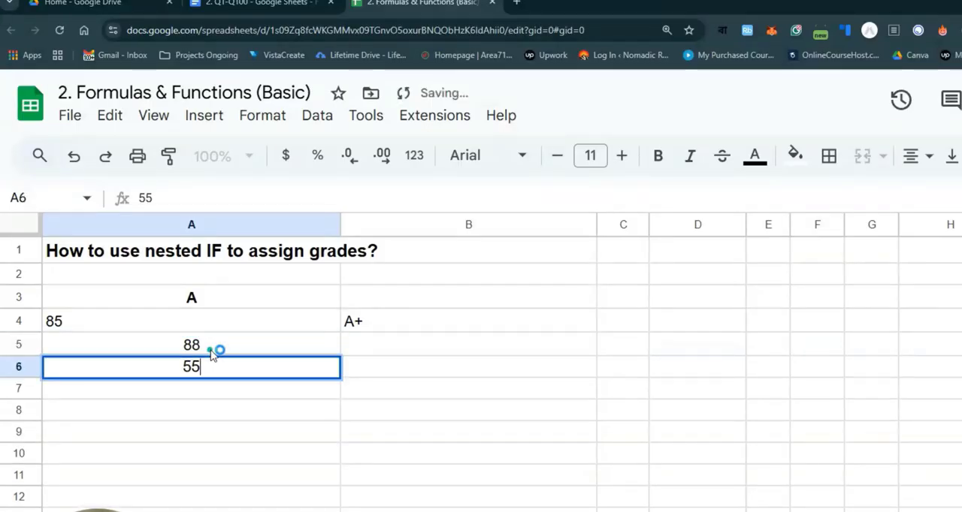
key("Return")
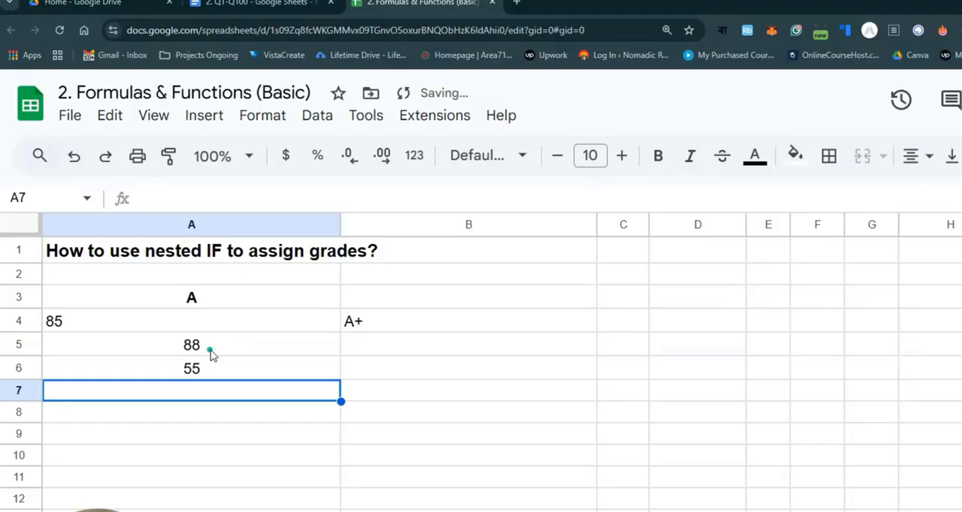
type("45")
key("Return")
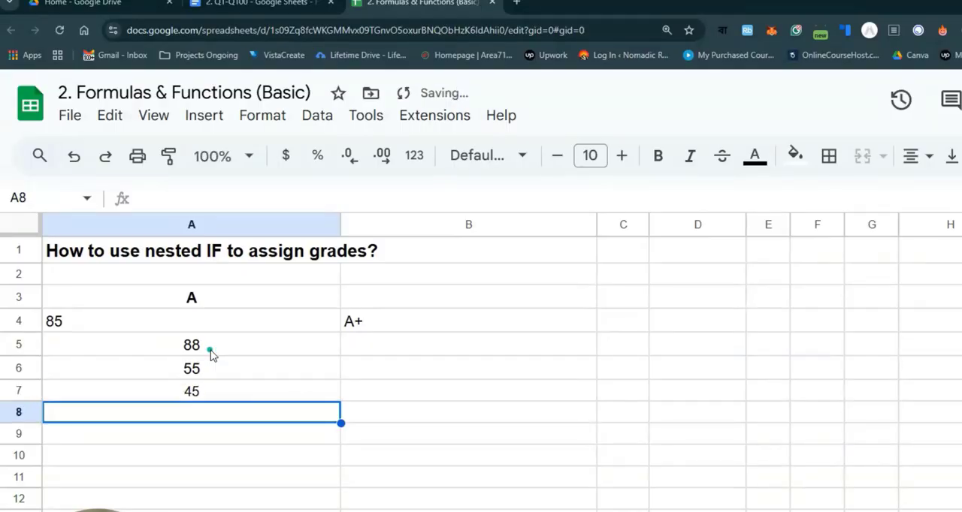
type("66")
key("Return")
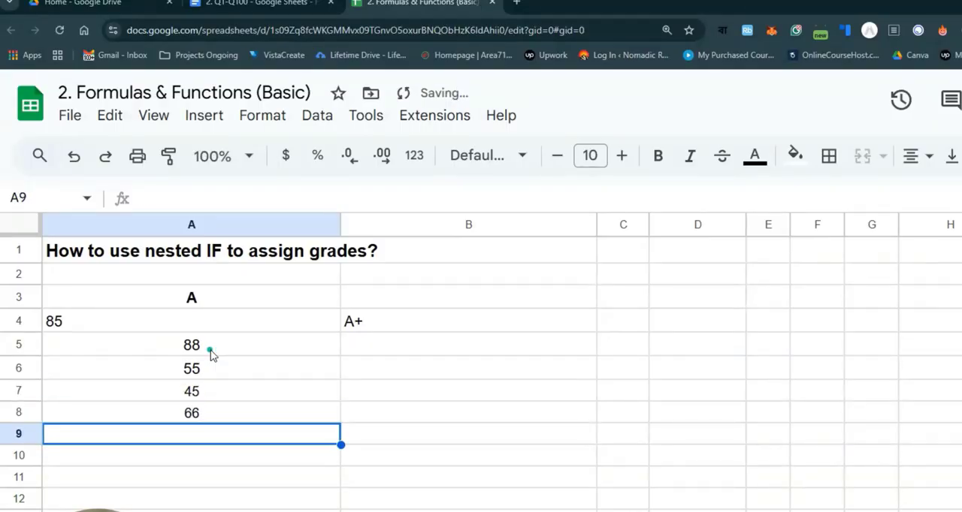
type("23")
key("Return")
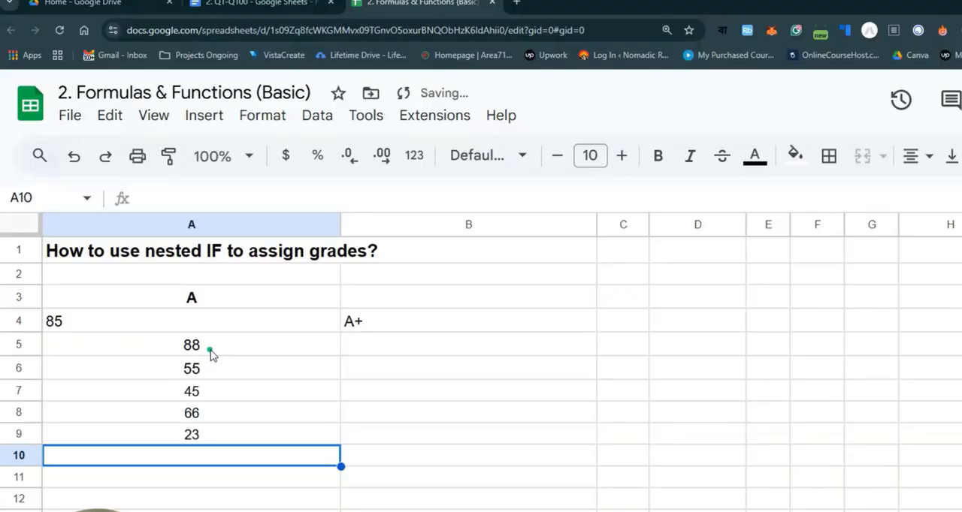
type("77")
key("Return")
type("98")
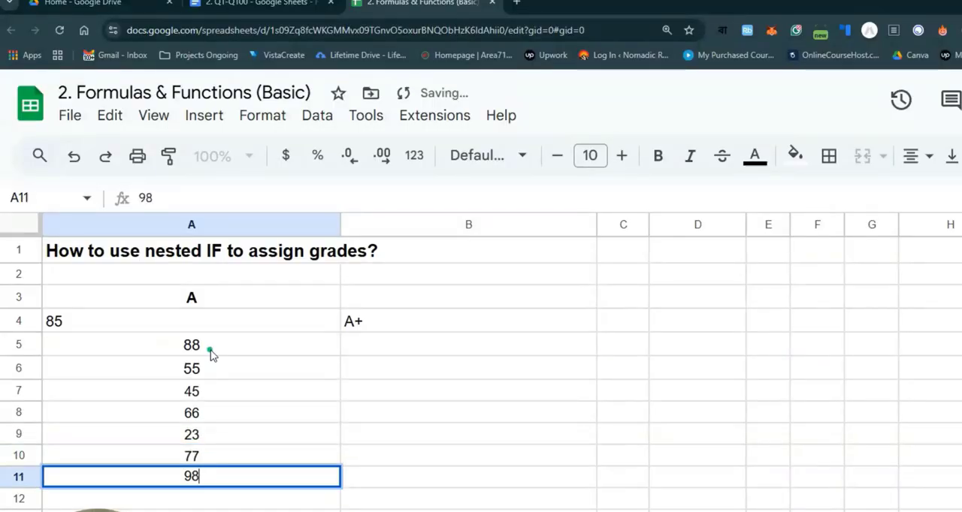
key("Return")
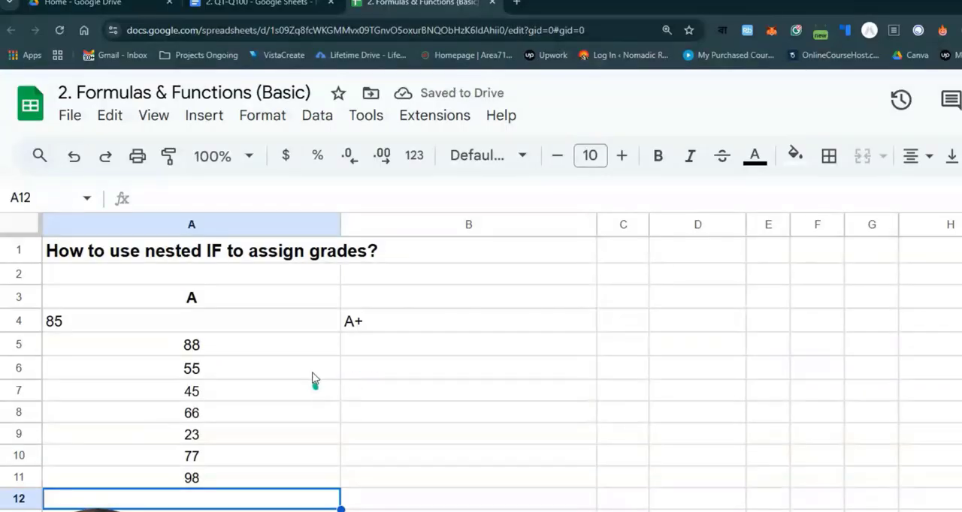
- Fill the nested IF formula from B4 down through B11 to grade every score
left_click(306, 353)
left_click(200, 325)
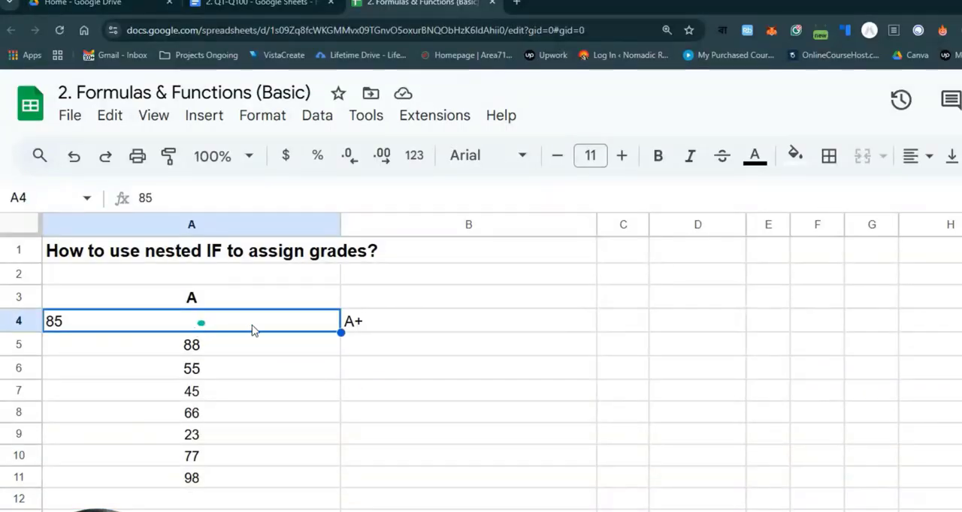
left_click(394, 328)
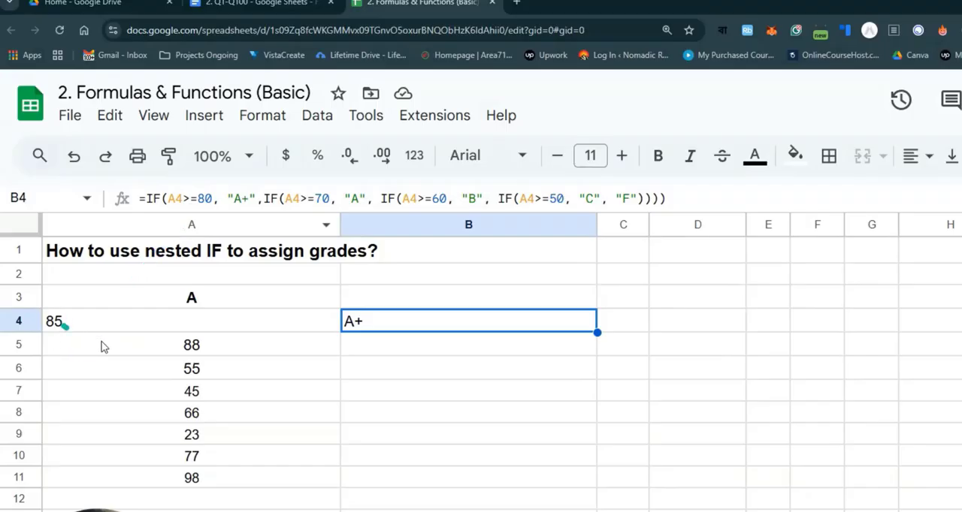
left_click(513, 371)
left_click(475, 328)
left_click_drag(598, 331, 582, 474)
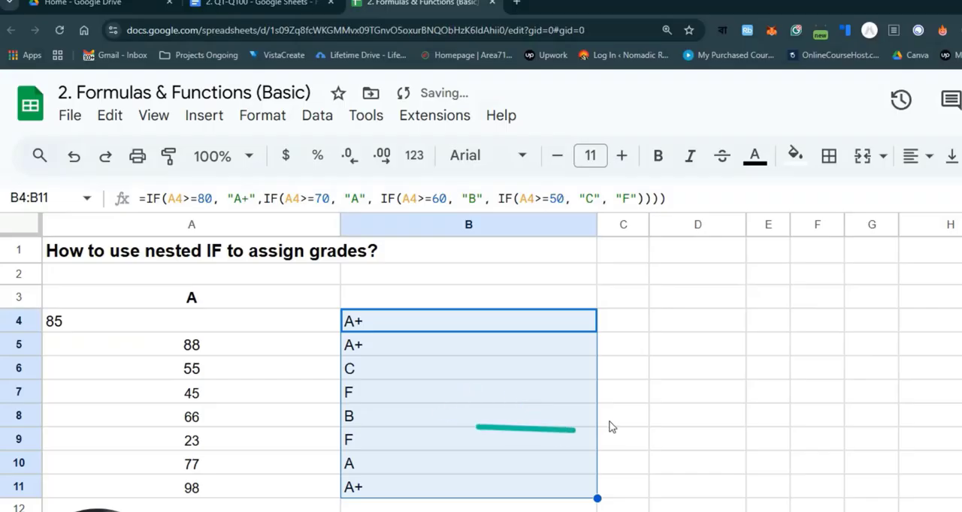
- Compare the scores in column A with their grades and check the row references in the copied formulas
left_click(366, 372)
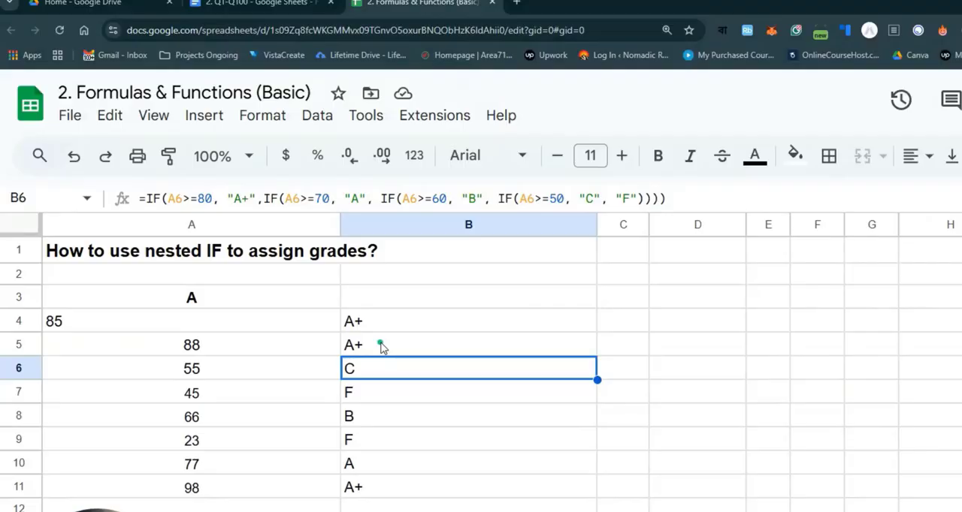
left_click(405, 350)
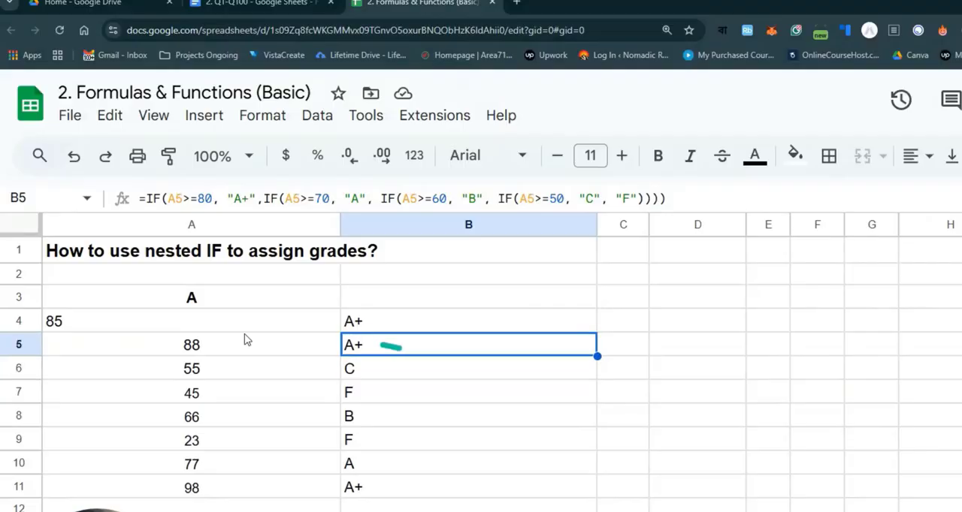
left_click(211, 350)
left_click(362, 353)
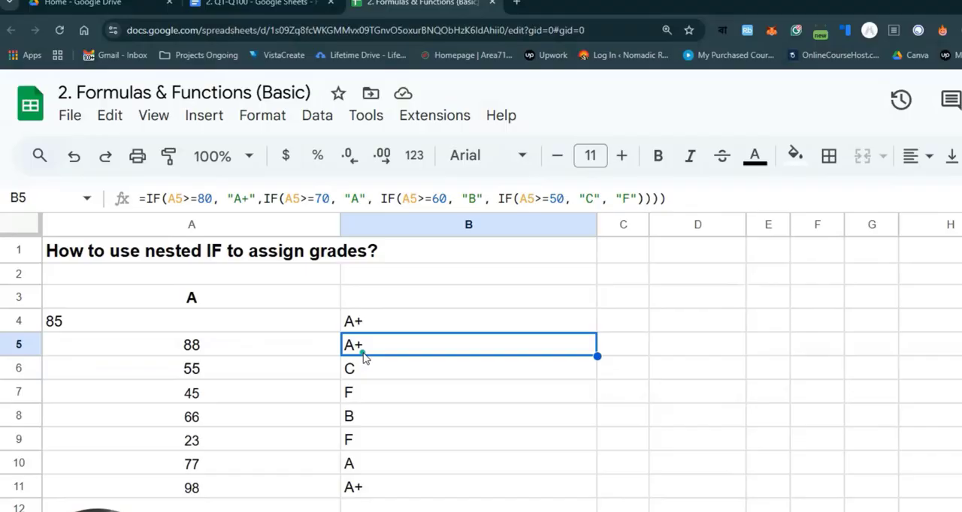
left_click(191, 373)
left_click(374, 378)
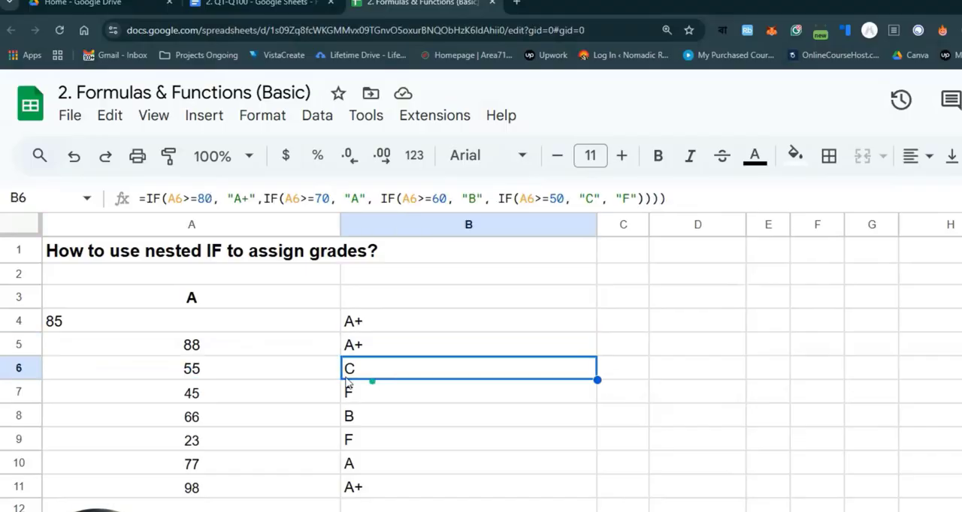
left_click(192, 368)
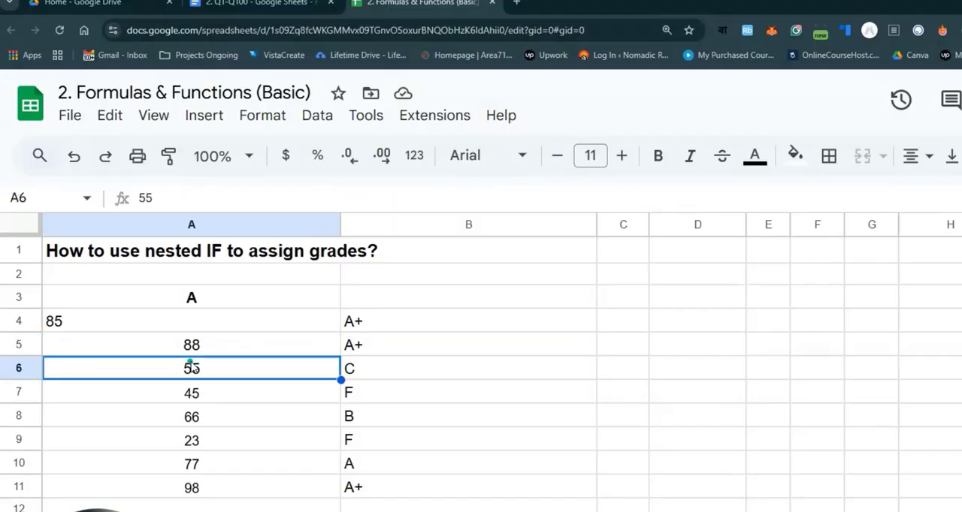
left_click(349, 374)
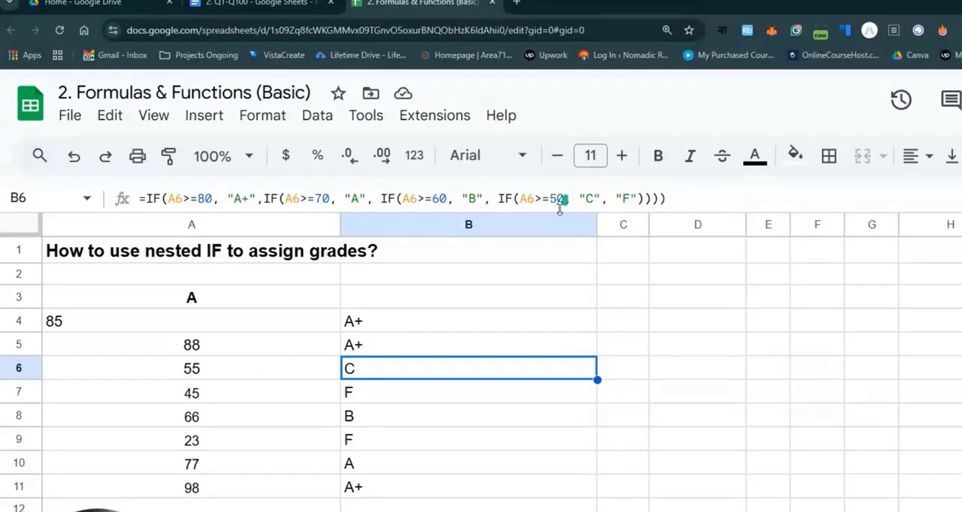
left_click(204, 398)
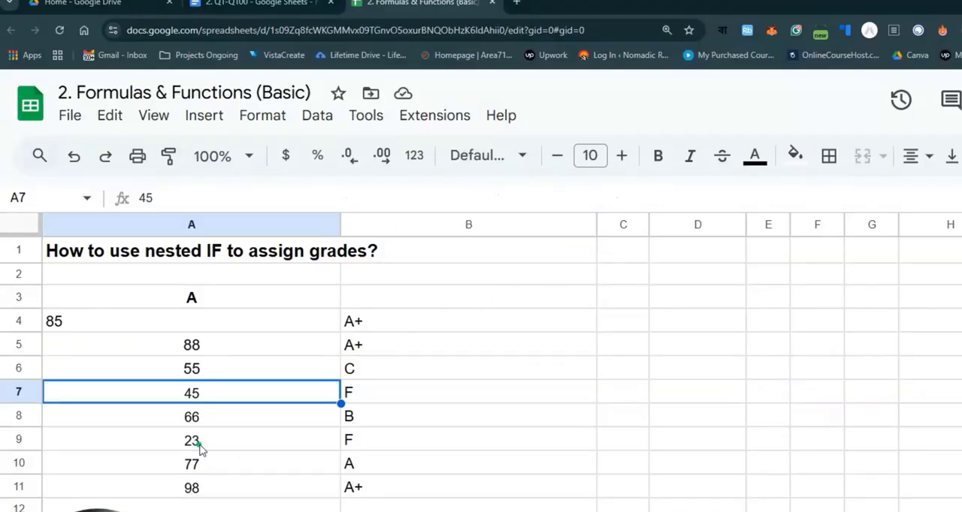
left_click(203, 449)
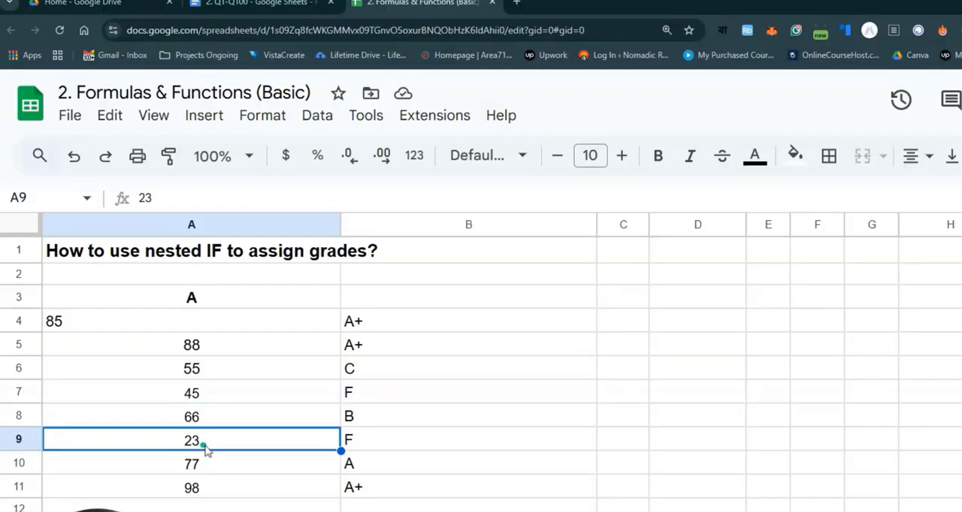
left_click(193, 425)
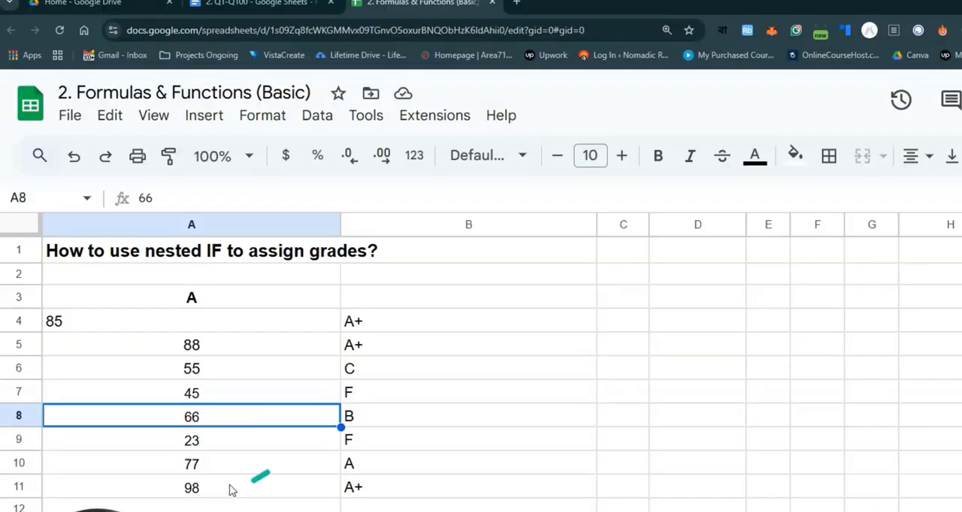
left_click(213, 470)
left_click(335, 490)
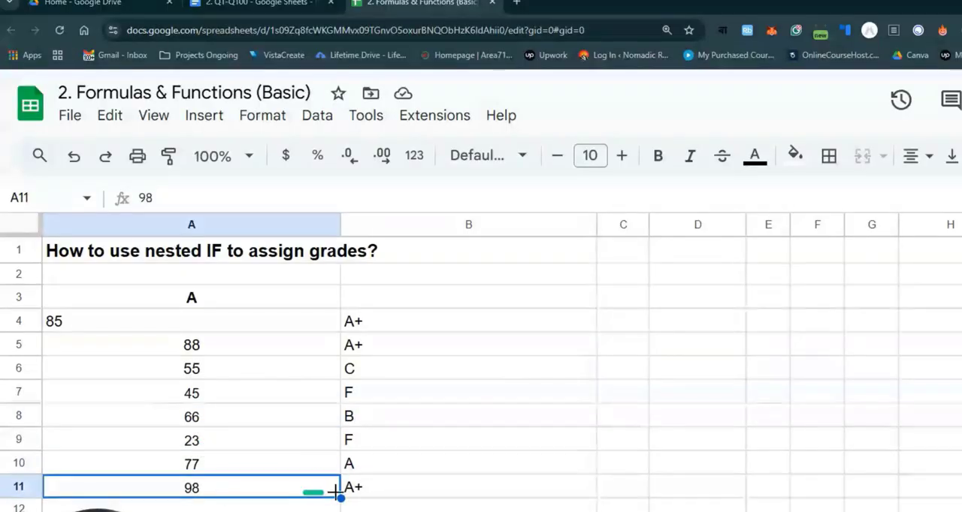
left_click(401, 486)
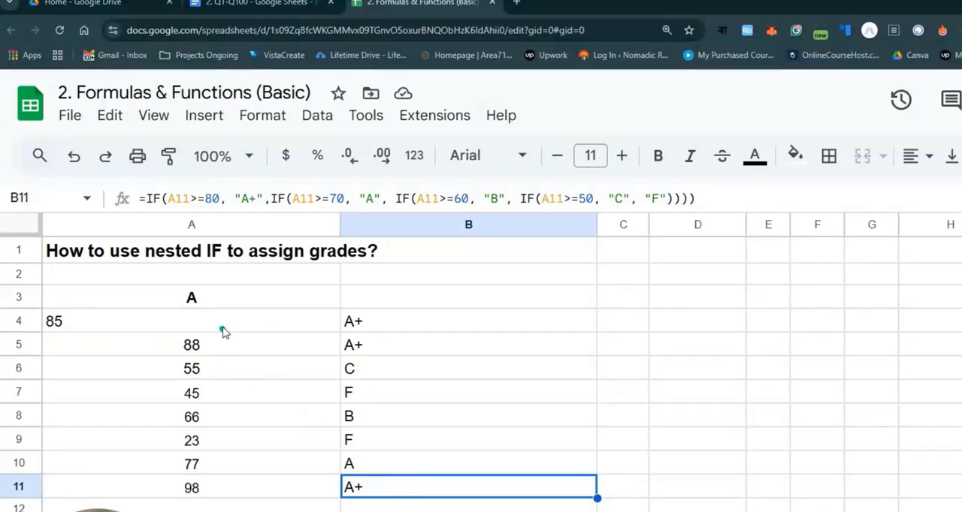
left_click_drag(223, 327, 215, 490)
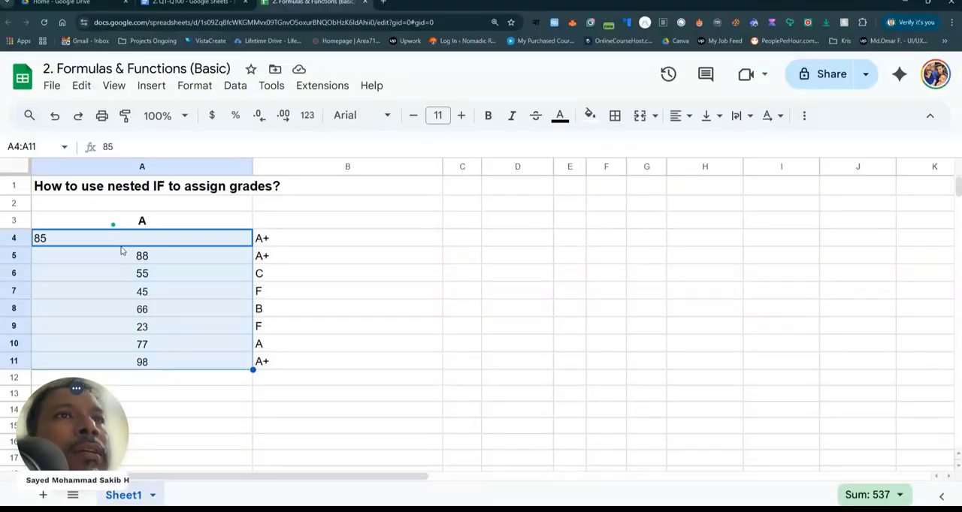
- Fill the B4 grade formula down to B11 again and select the grade in B7
left_click(275, 244)
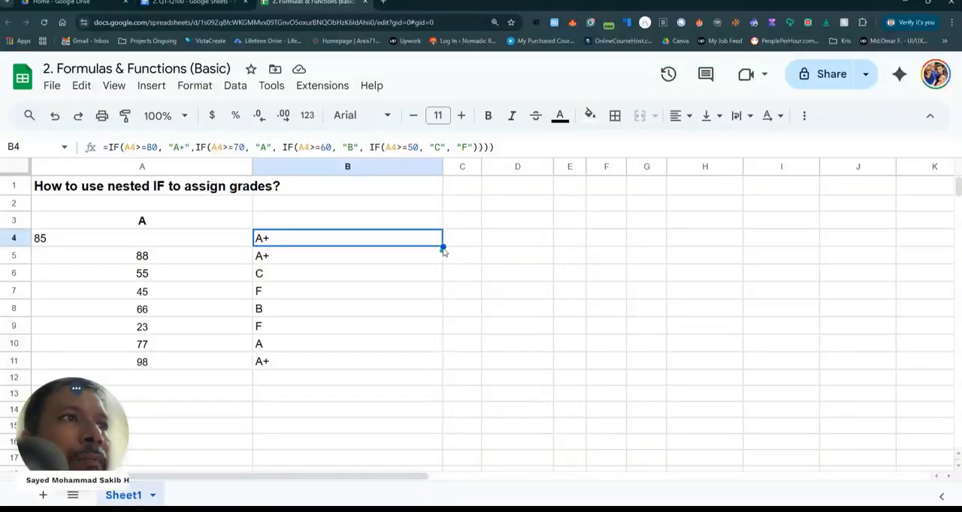
left_click_drag(443, 245, 432, 362)
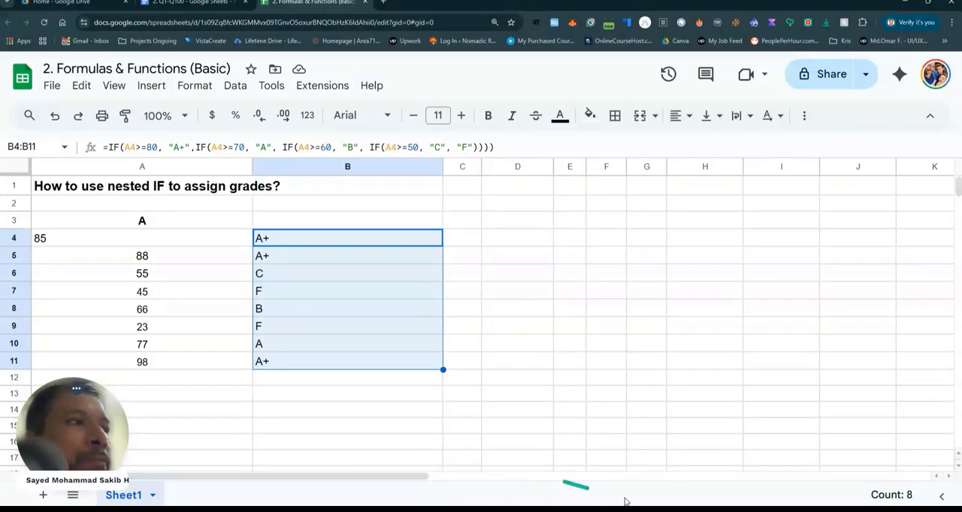
left_click(322, 299)
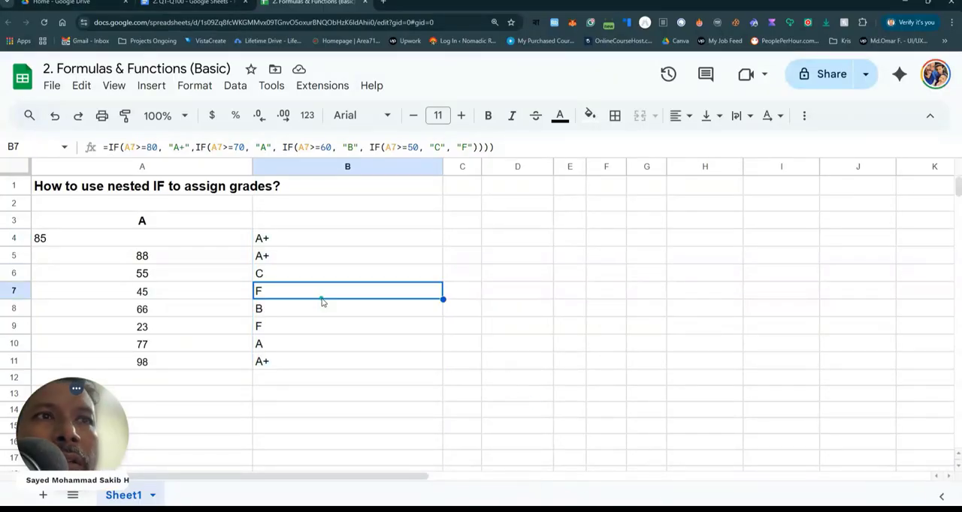